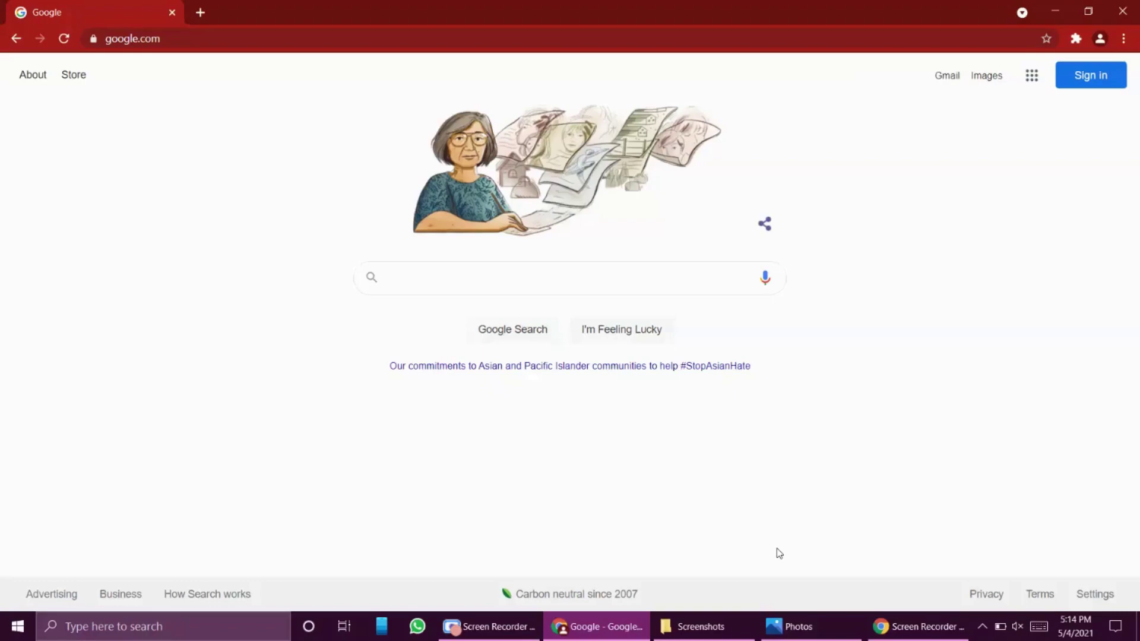
# Switch to the keyboard picture in Photos, dismiss the sign-in notification, and save a full-screen screenshot of it as a file.
pyautogui.click(810, 630)
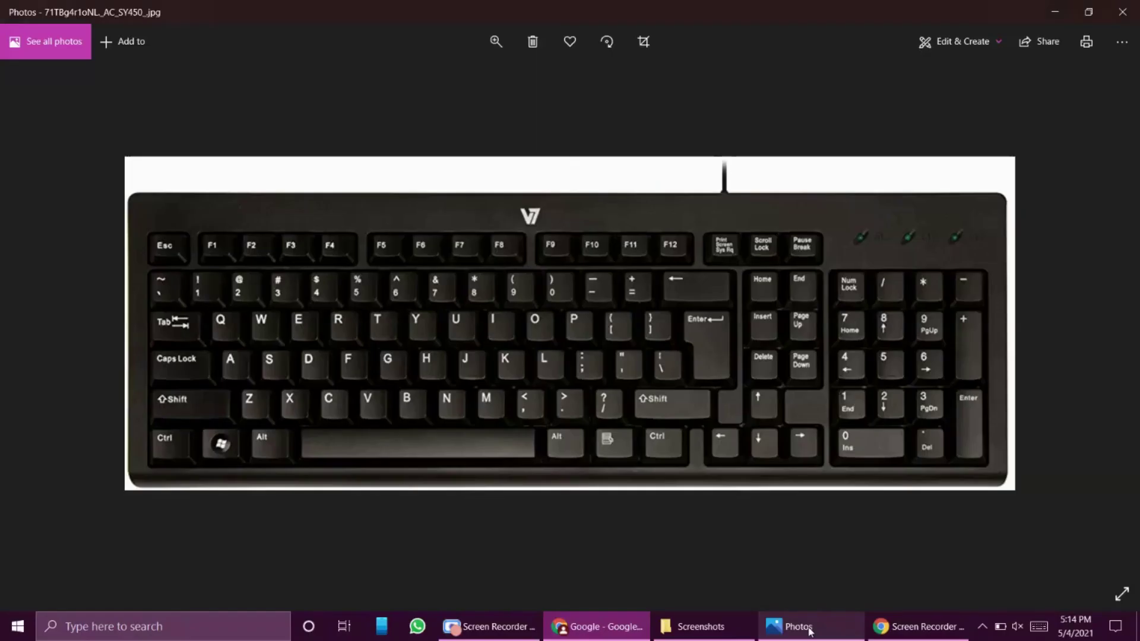
pyautogui.click(1097, 17)
pyautogui.click(773, 13)
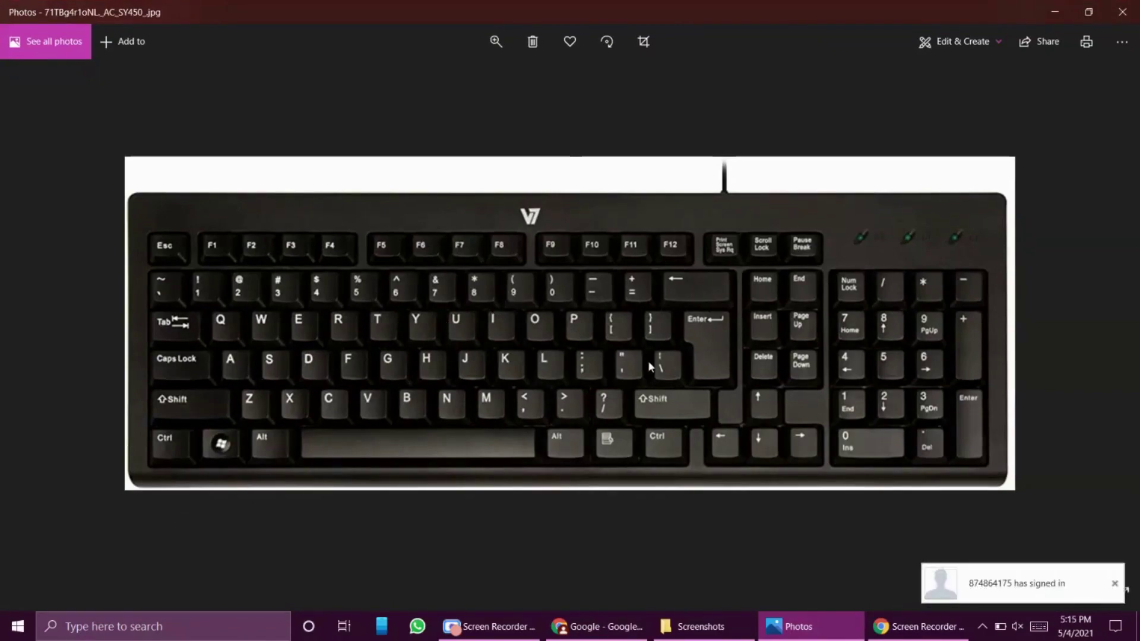
pyautogui.click(1115, 586)
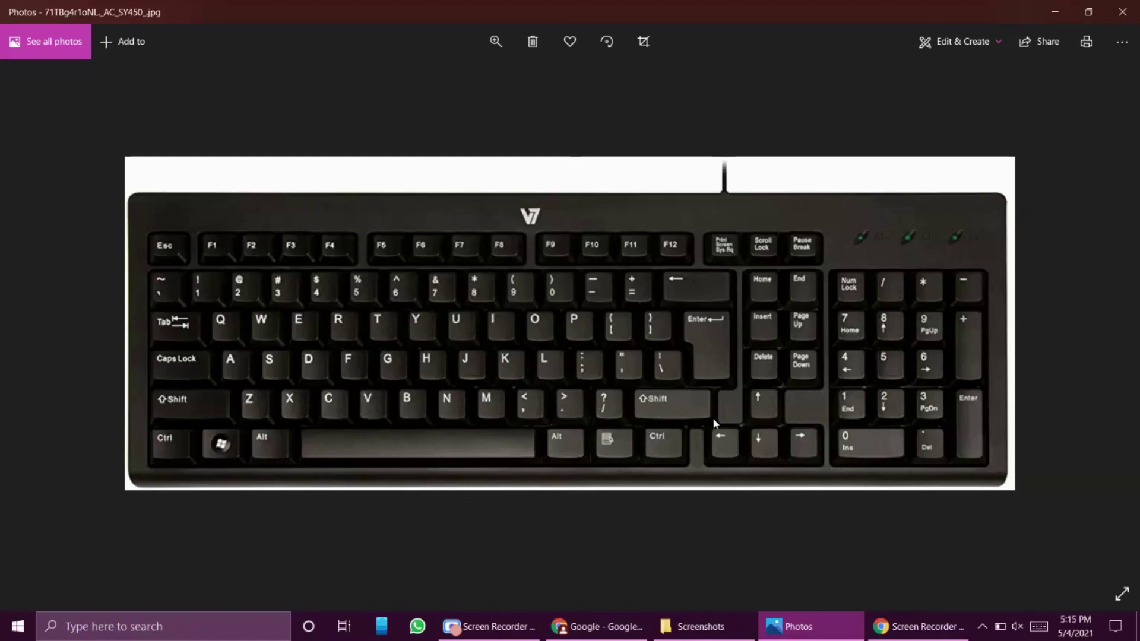
pyautogui.press('super+Print')
# Refresh the Screenshots folder, open Screenshot (59).png to check the capture, and close it again.
pyautogui.click(714, 625)
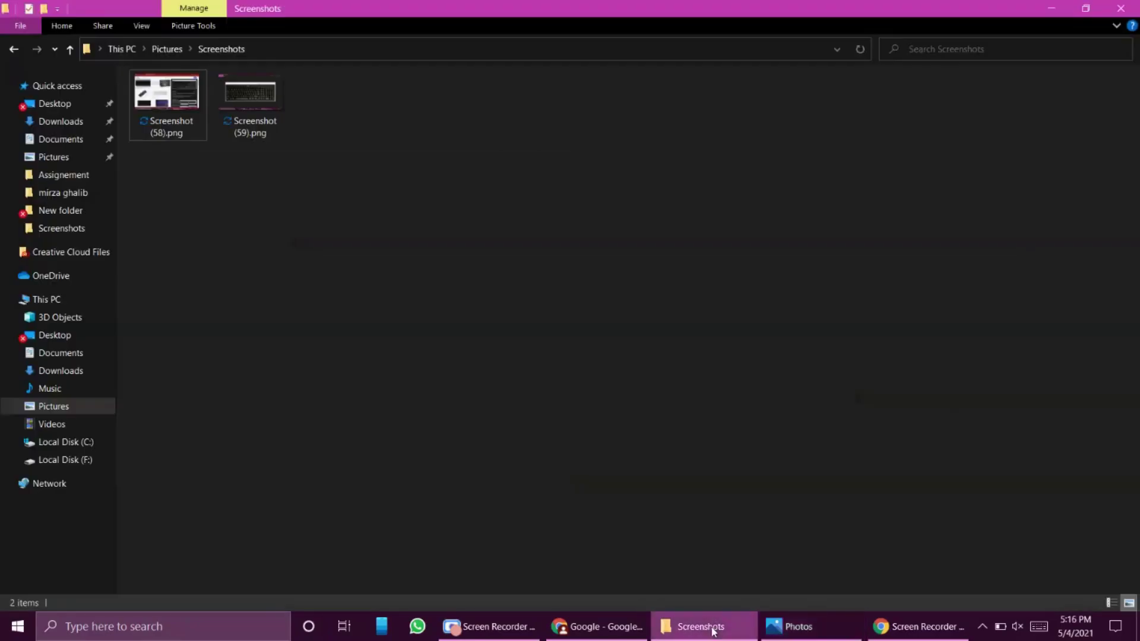
pyautogui.rightClick(267, 311)
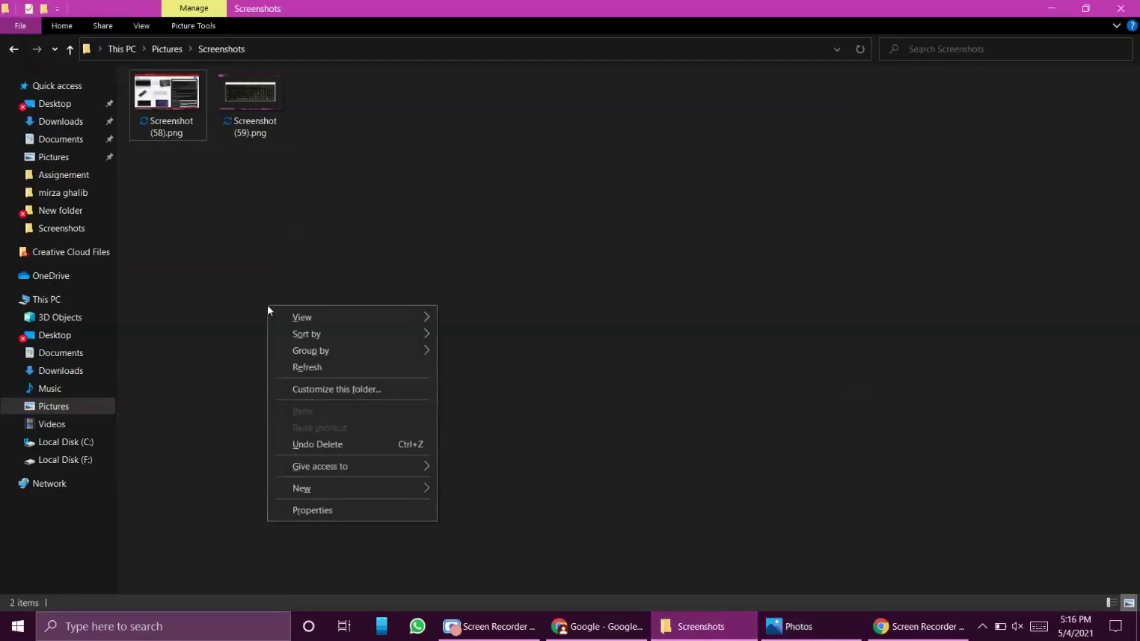
pyautogui.click(353, 373)
pyautogui.click(261, 159)
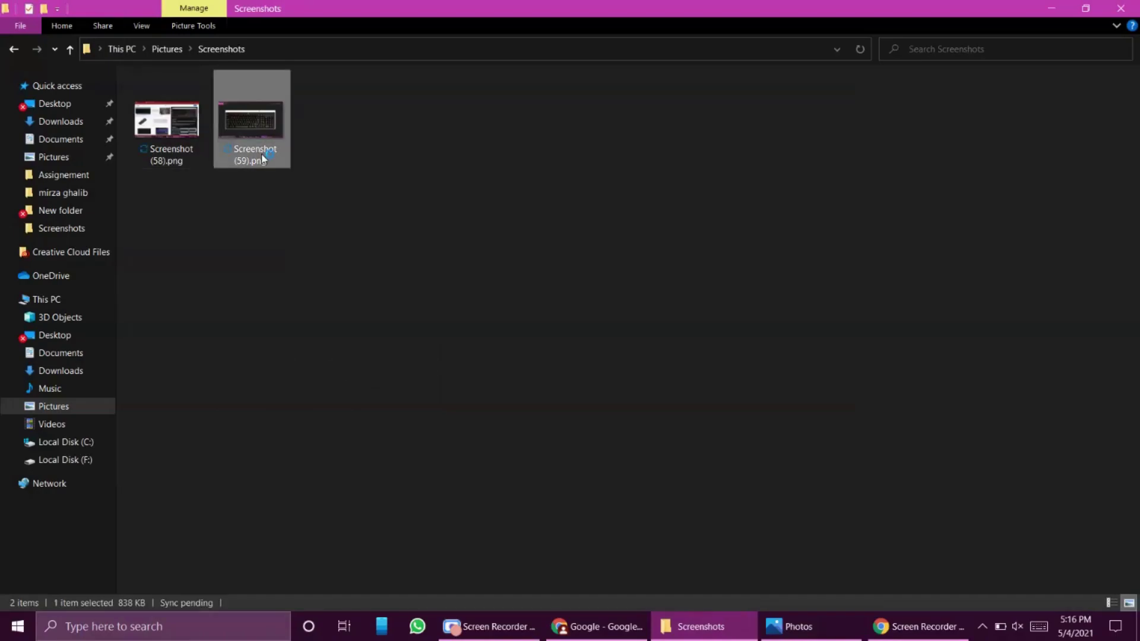
pyautogui.click(626, 516)
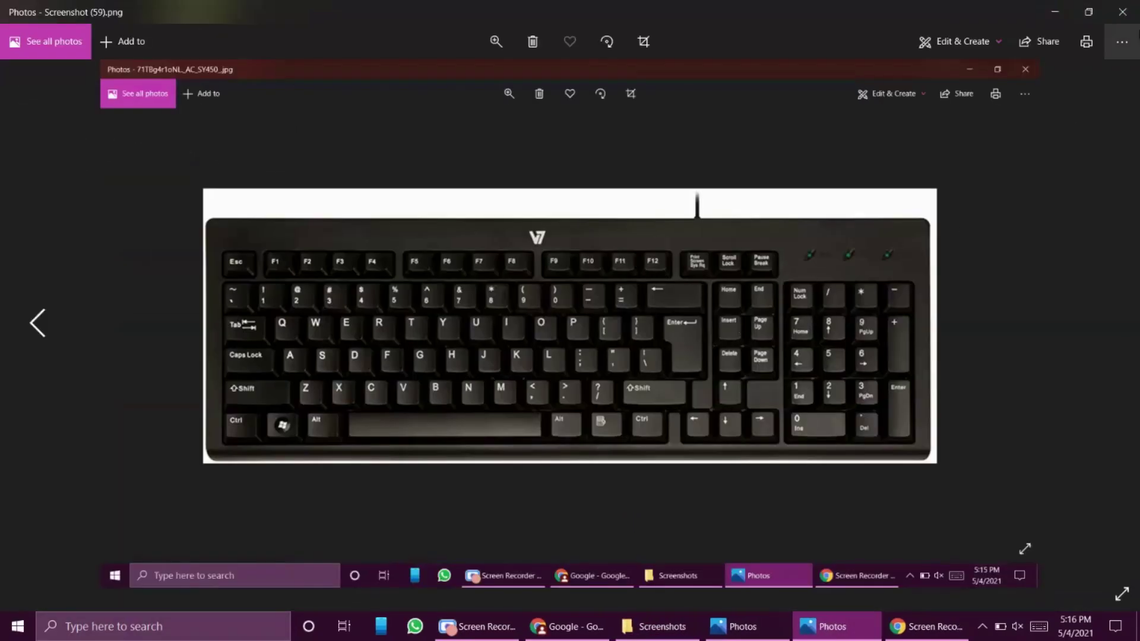
pyautogui.click(1123, 12)
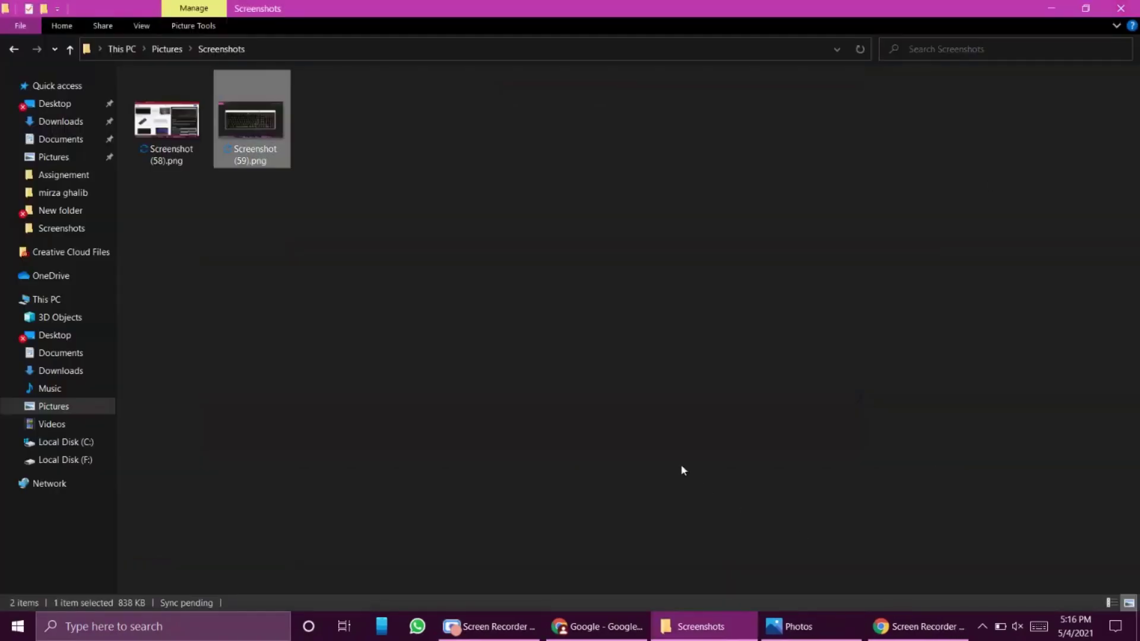
pyautogui.click(667, 454)
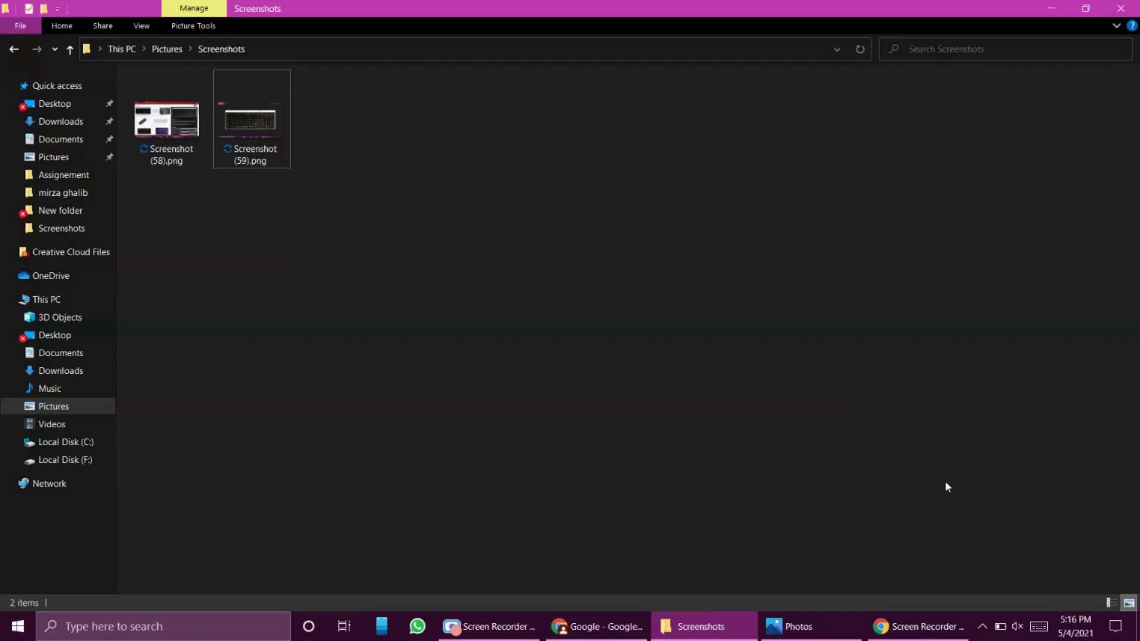
# Bring up the keyboard picture in Photos for capture and paste the full-screen capture into a blank canvas in Paint.
pyautogui.click(811, 624)
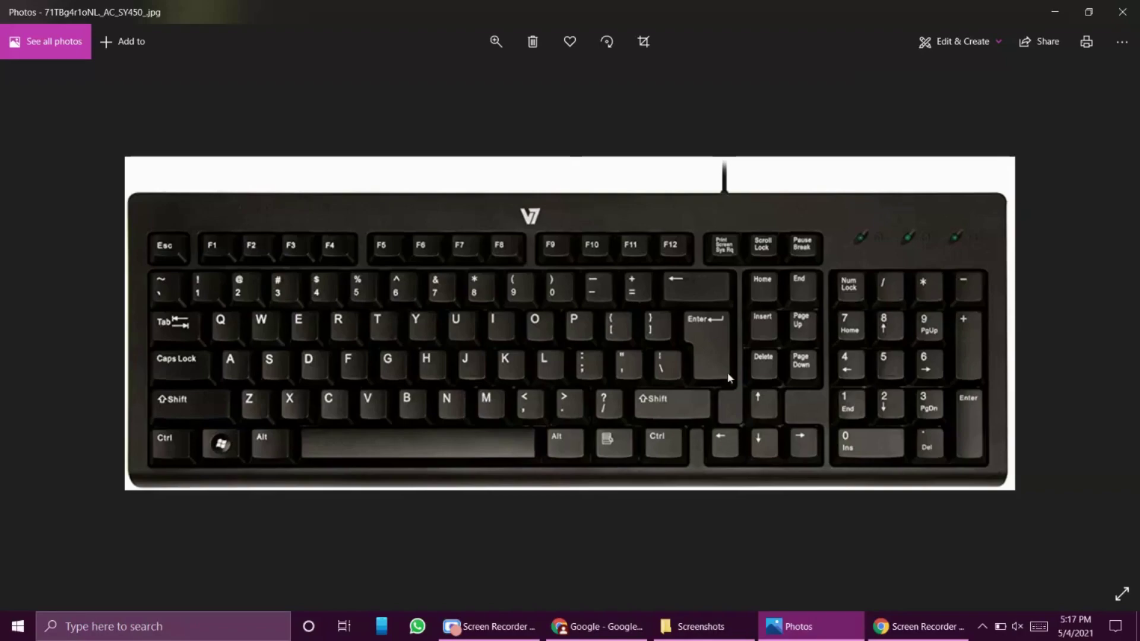
pyautogui.click(249, 625)
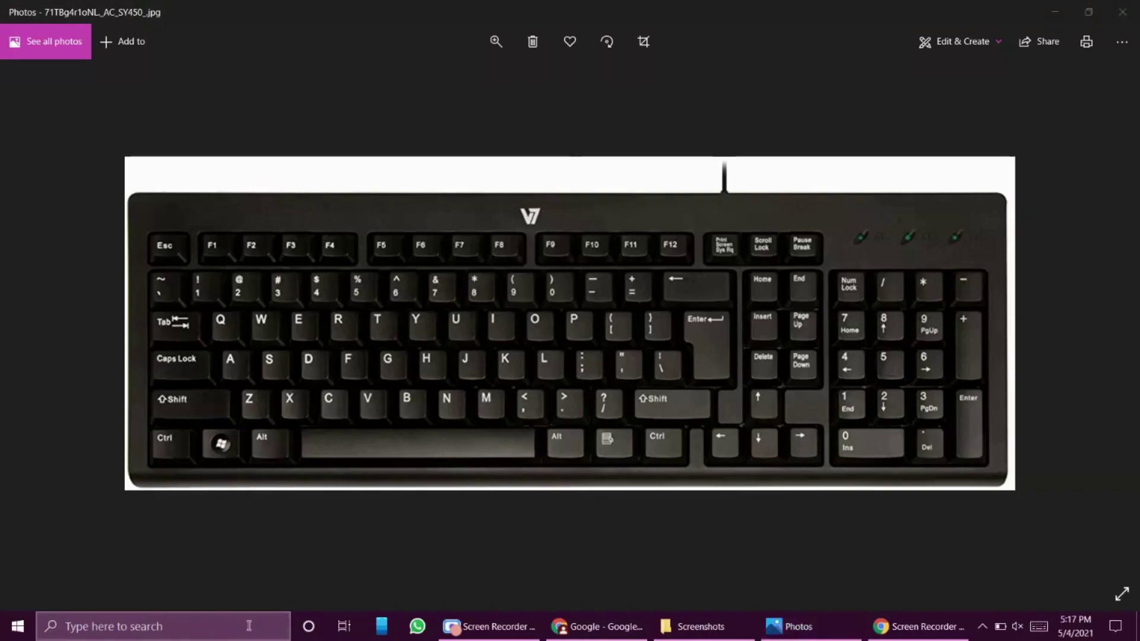
pyautogui.write('paint')
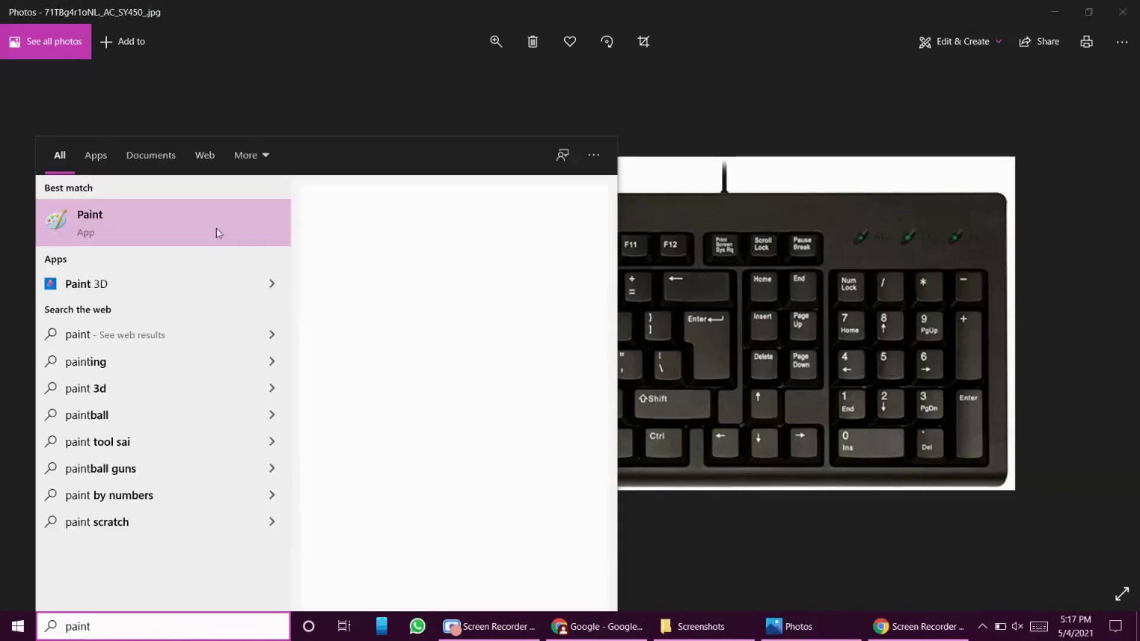
pyautogui.click(216, 221)
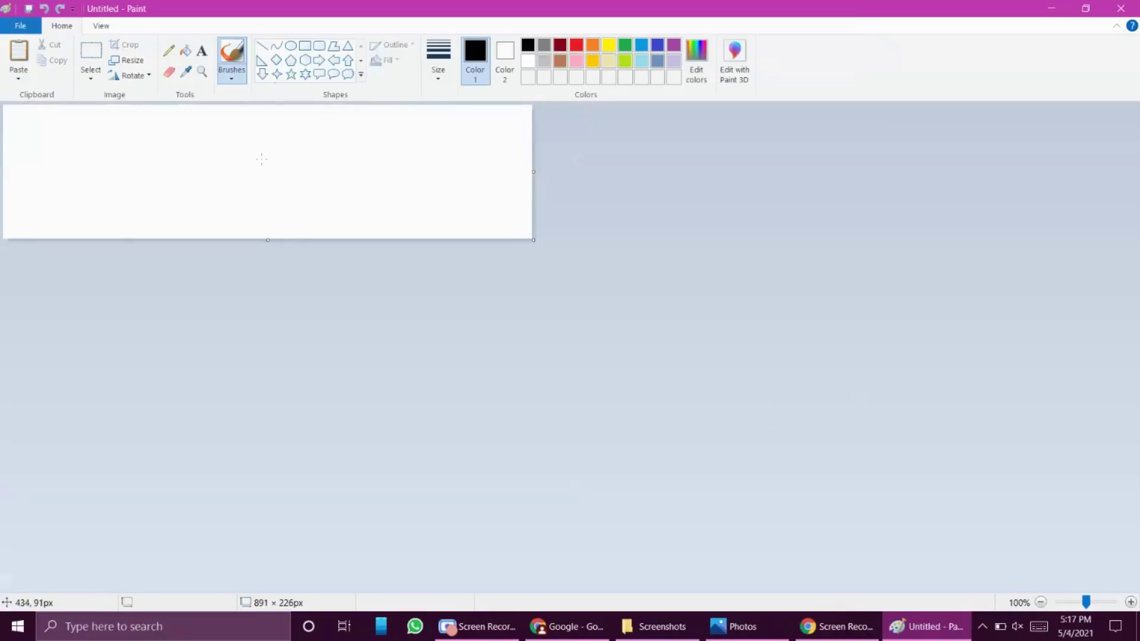
pyautogui.hotkey('ctrl', 'v')
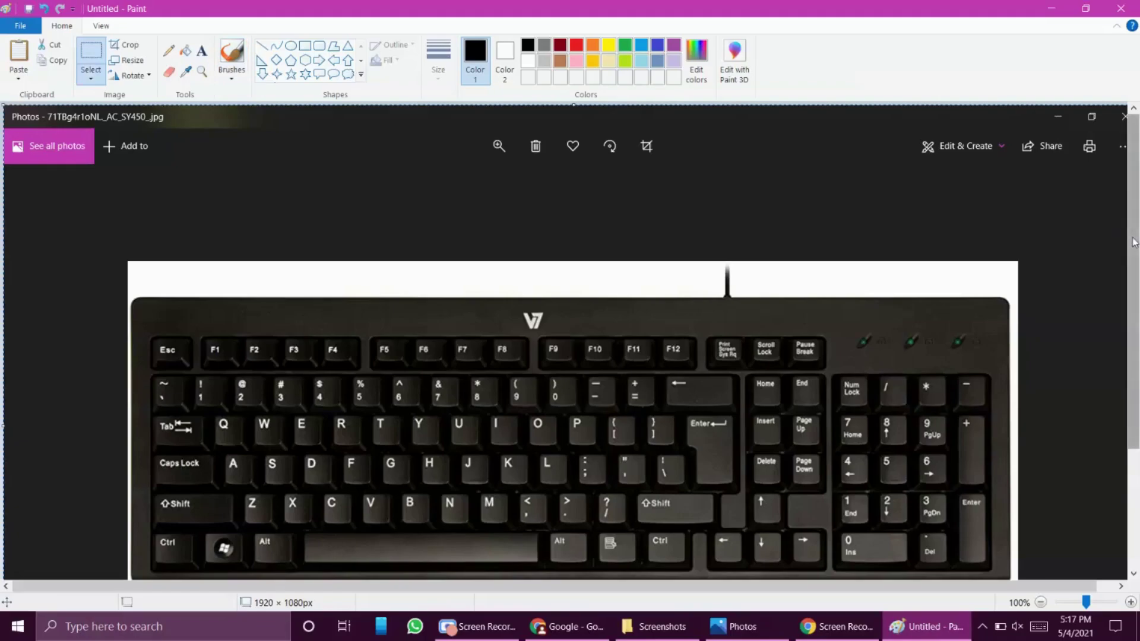
pyautogui.scroll(-3, 1124, 228)
pyautogui.scroll(-1, 1137, 330)
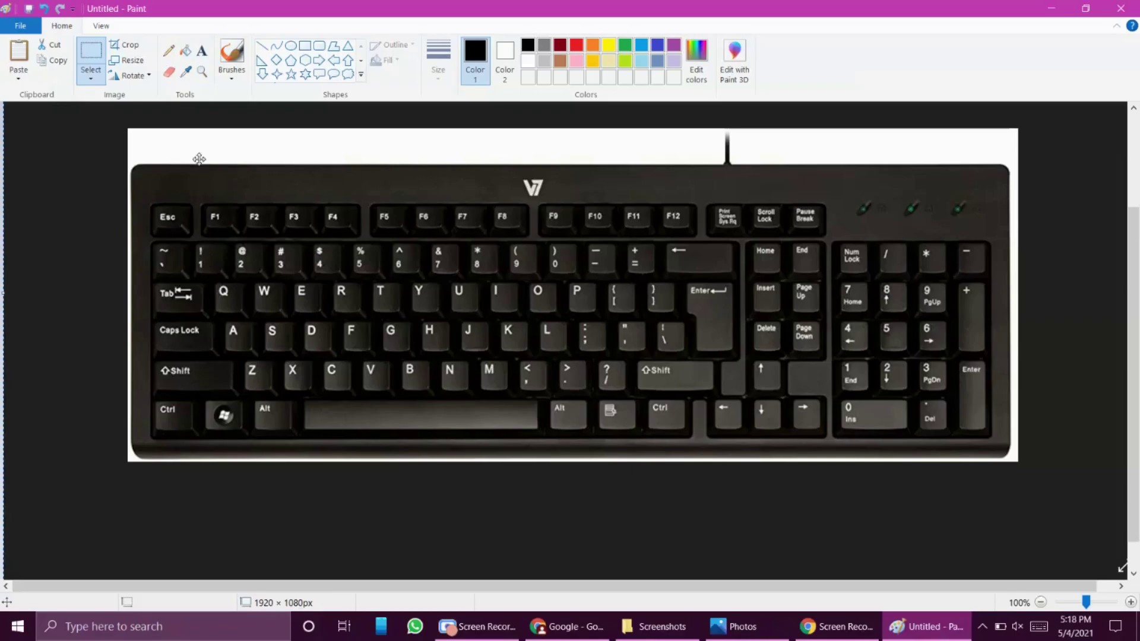
# Save the pasted capture as the JPEG picture Untitled.jpg in the Screenshots folder.
pyautogui.click(21, 27)
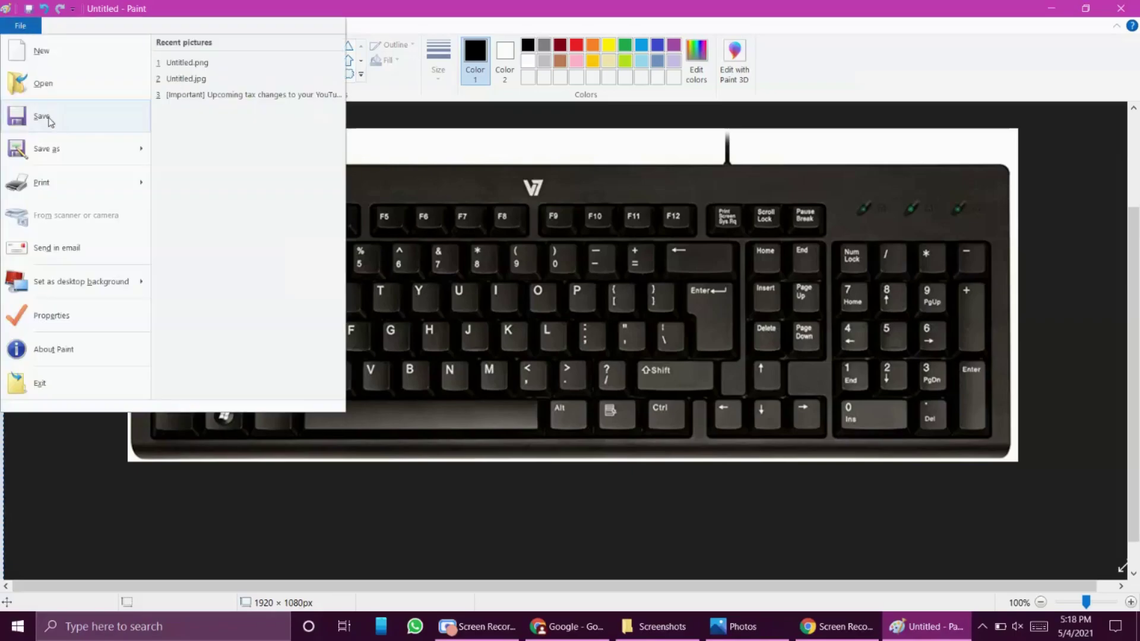
pyautogui.moveTo(101, 152)
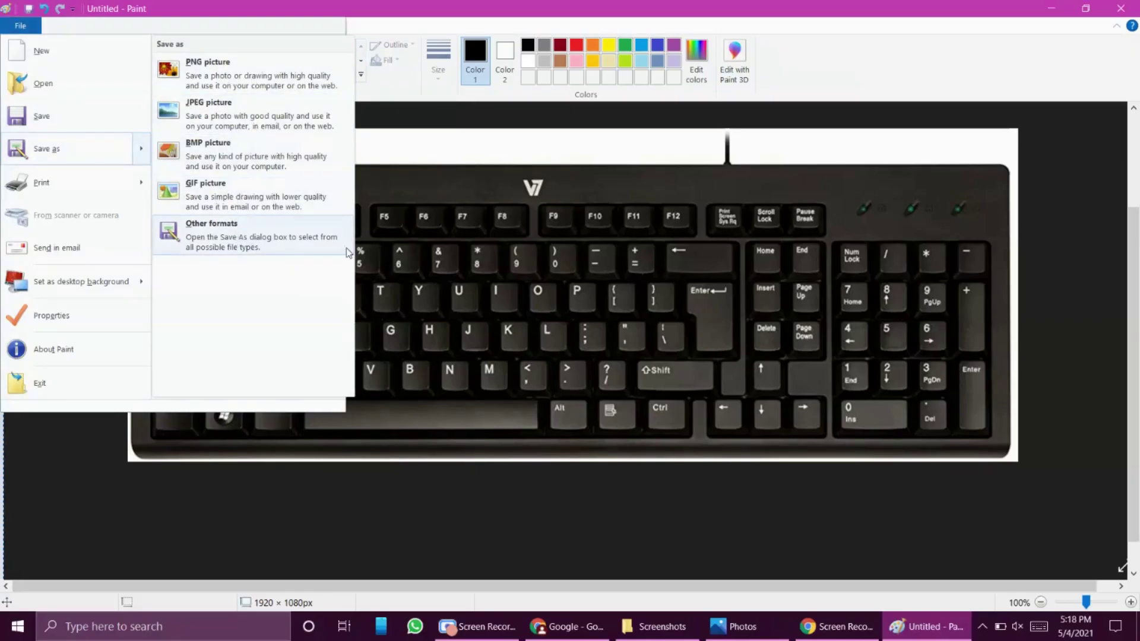
pyautogui.click(277, 126)
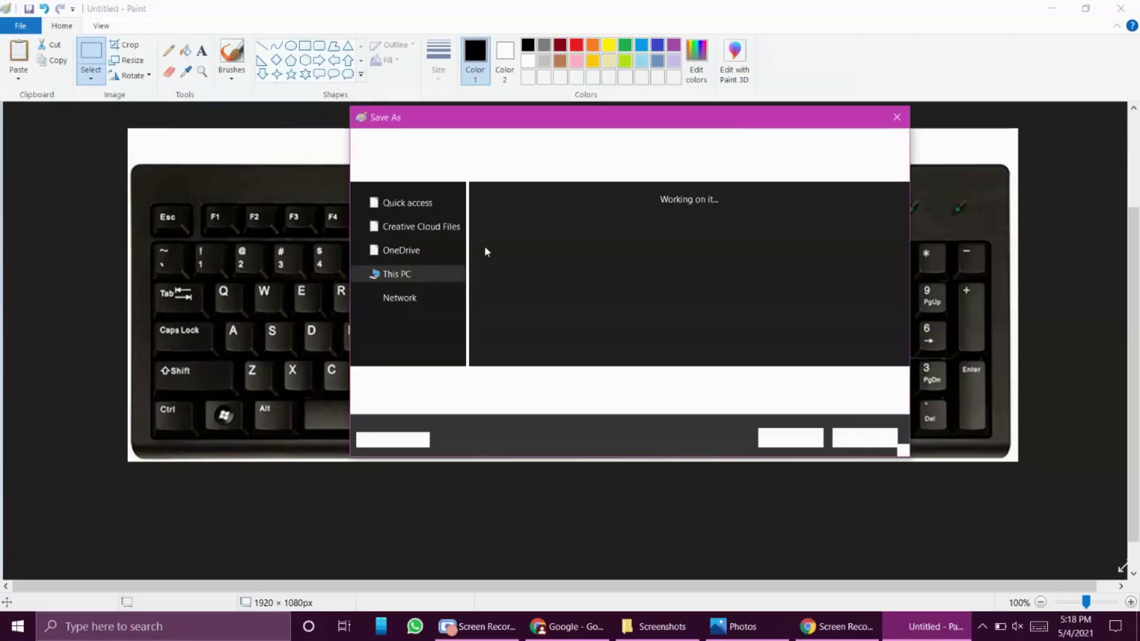
pyautogui.scroll(2, 451, 250)
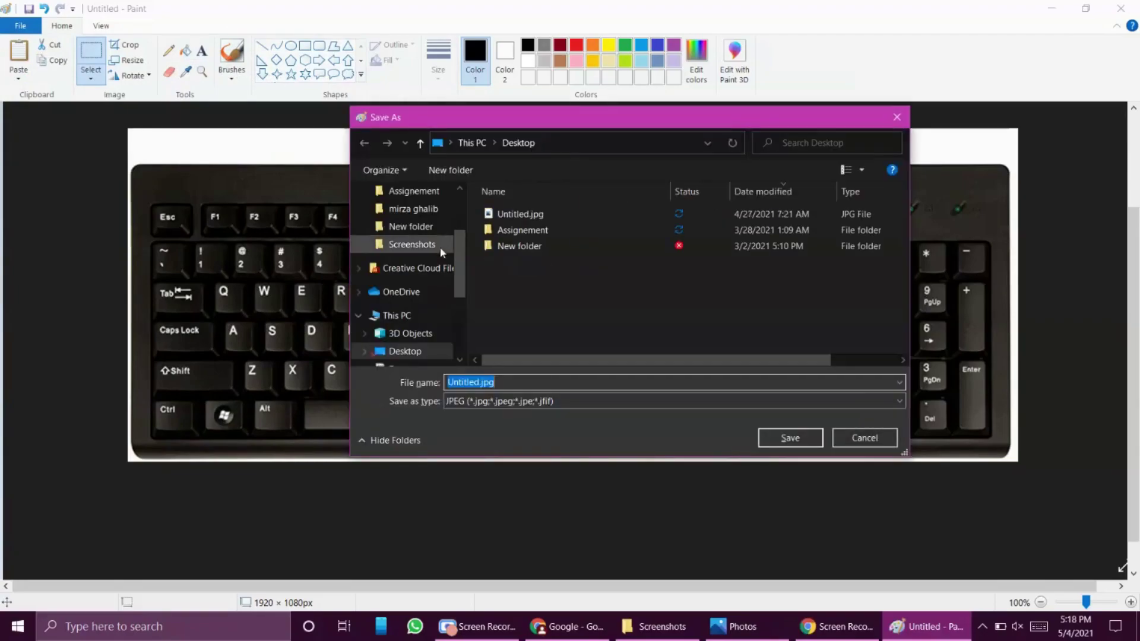
pyautogui.click(426, 252)
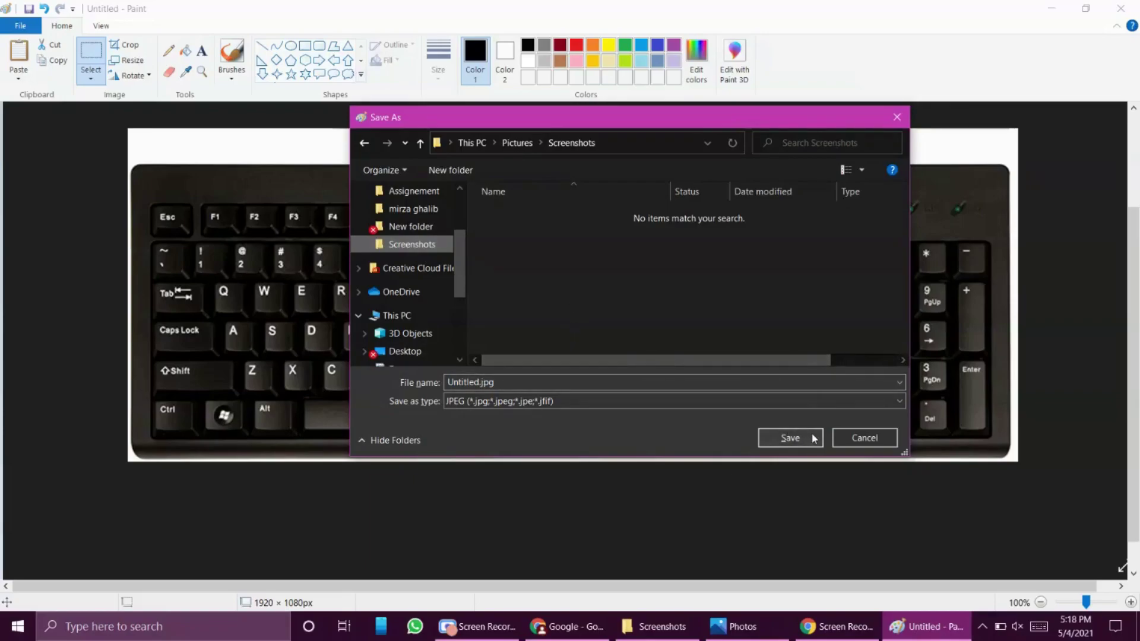
pyautogui.click(790, 438)
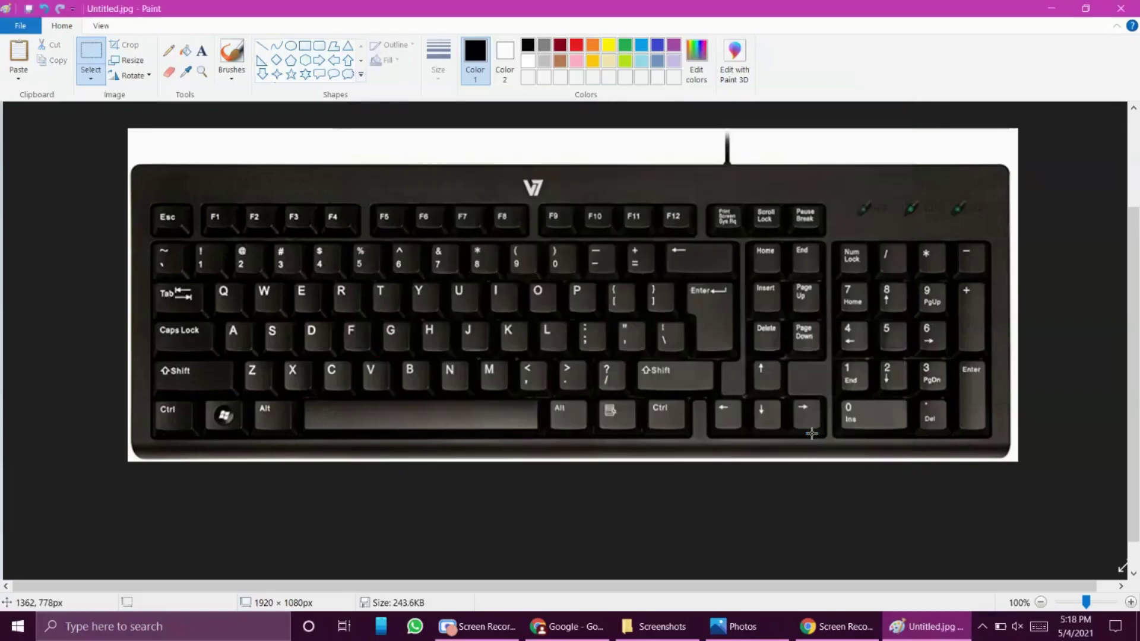
# Check the Screenshots folder for the saved Untitled.jpg and return to the picture in Paint.
pyautogui.click(680, 636)
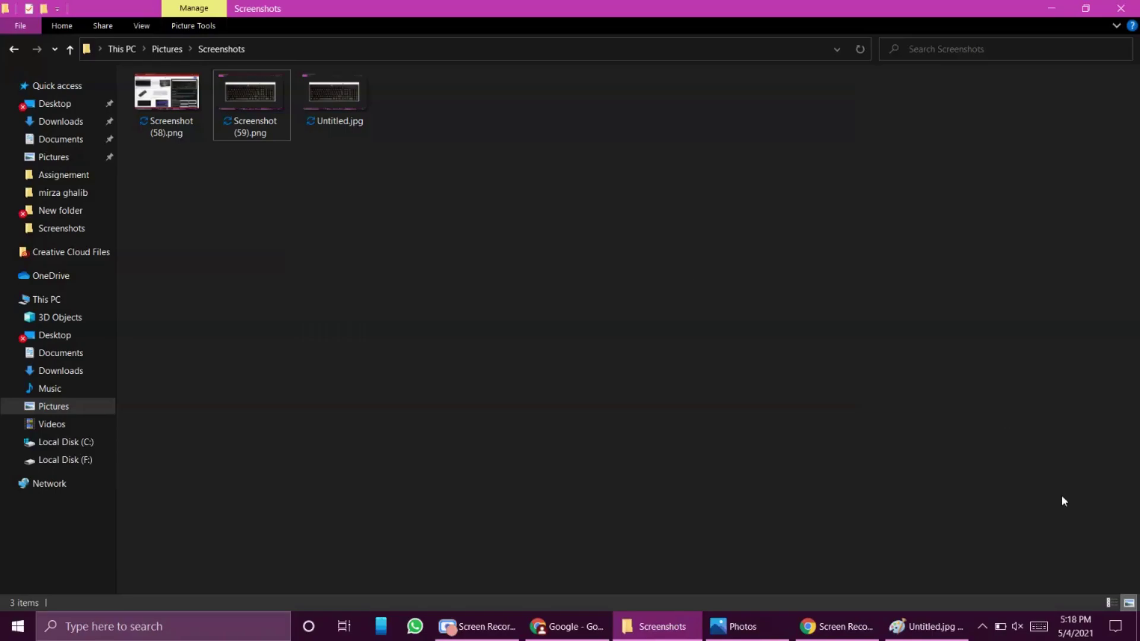
pyautogui.click(983, 627)
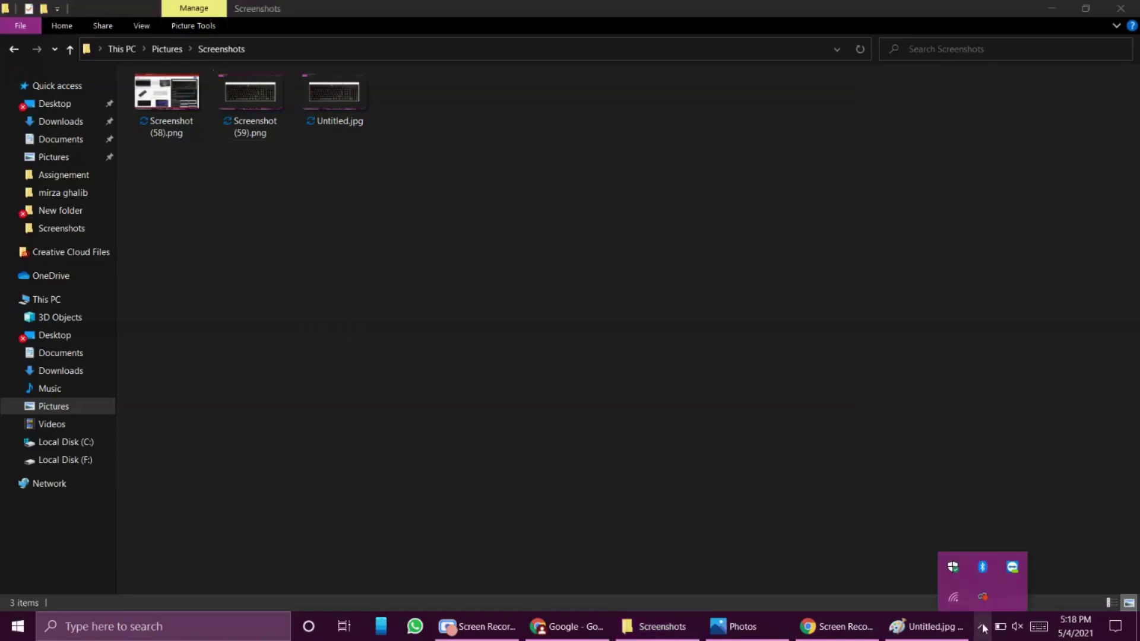
pyautogui.click(939, 409)
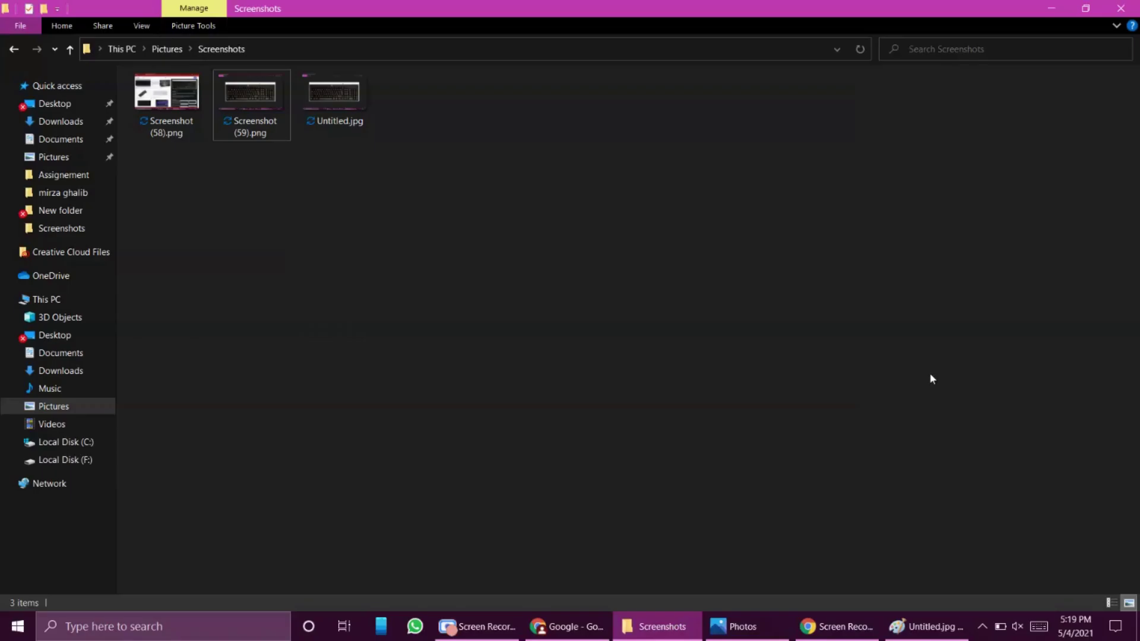
pyautogui.click(1052, 8)
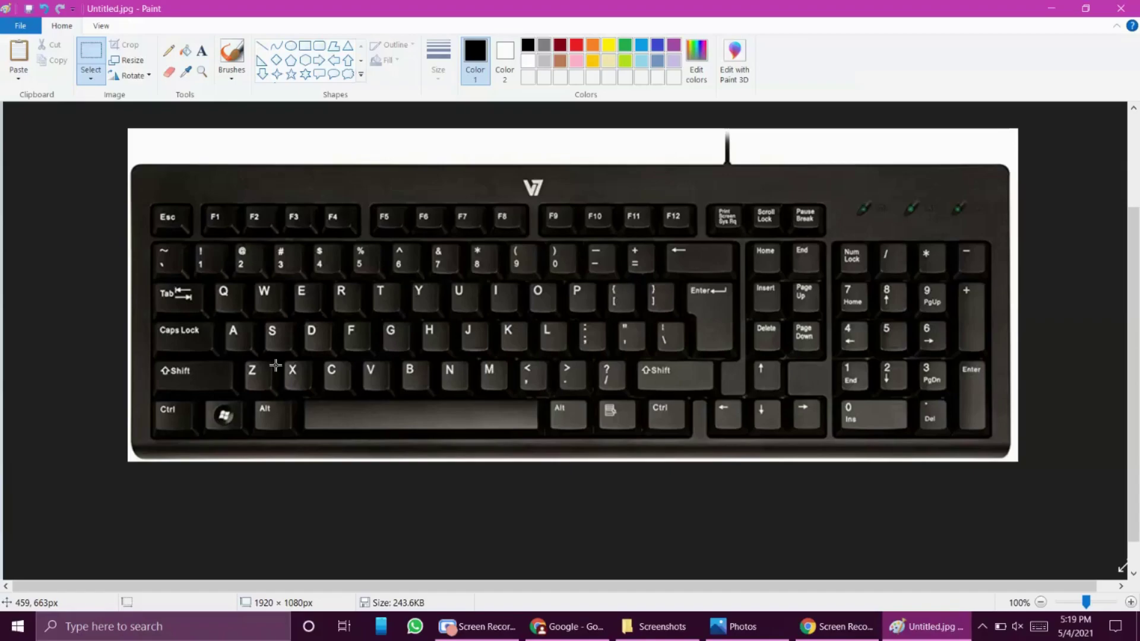
# Look through the Snip & Sketch capture modes and take a rectangular snip around the whole keyboard image.
pyautogui.press('super+shift+s')
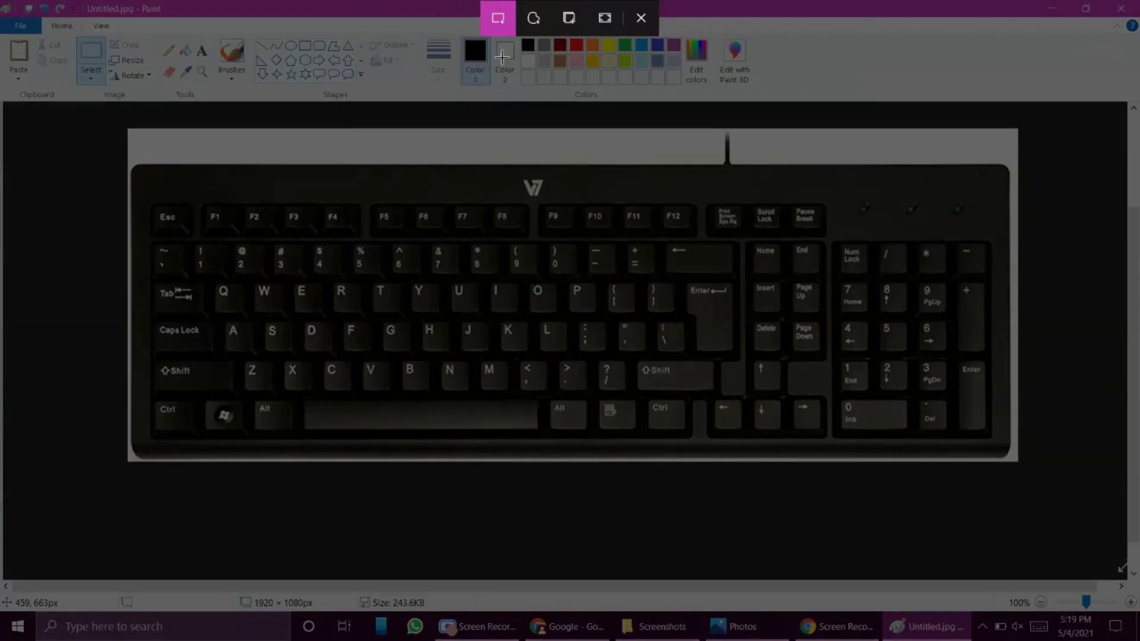
pyautogui.click(526, 22)
pyautogui.click(498, 19)
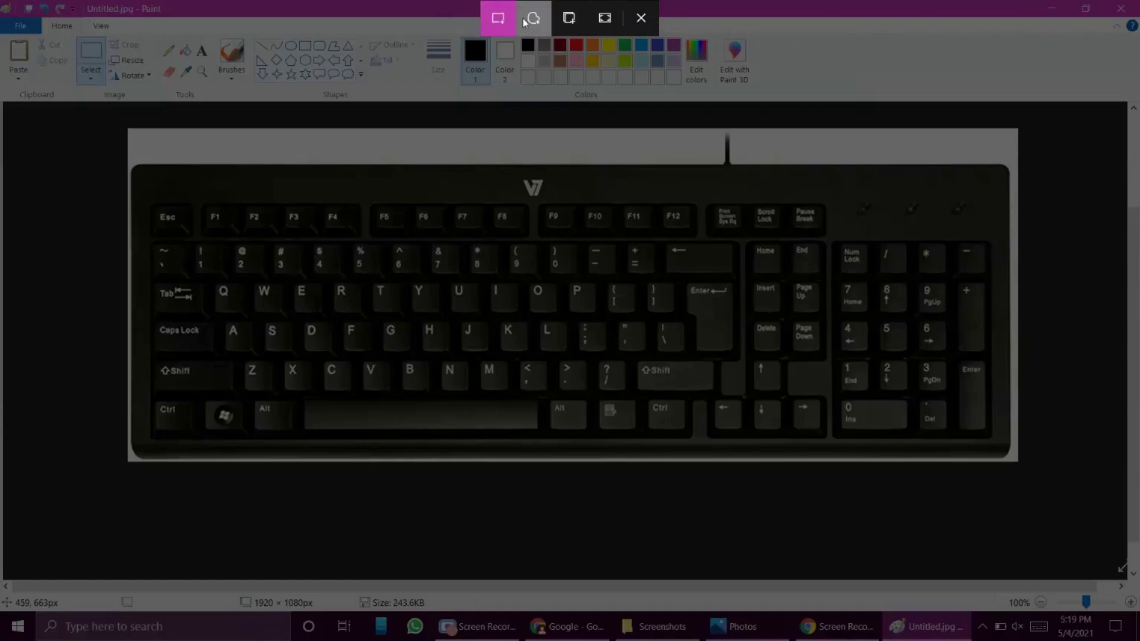
pyautogui.click(533, 21)
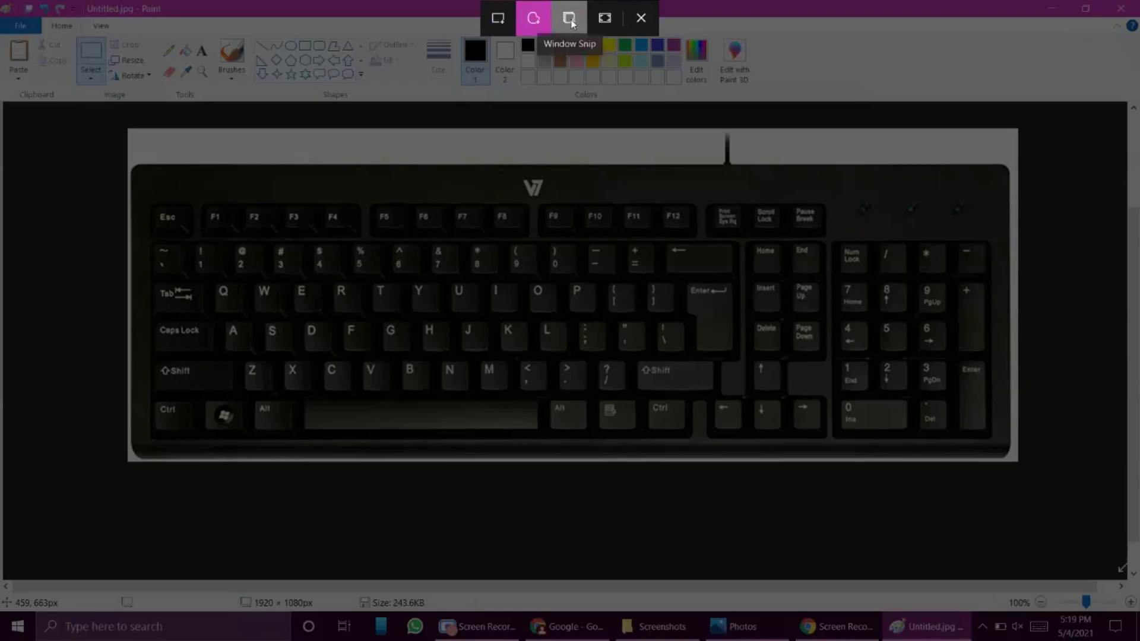
pyautogui.click(569, 19)
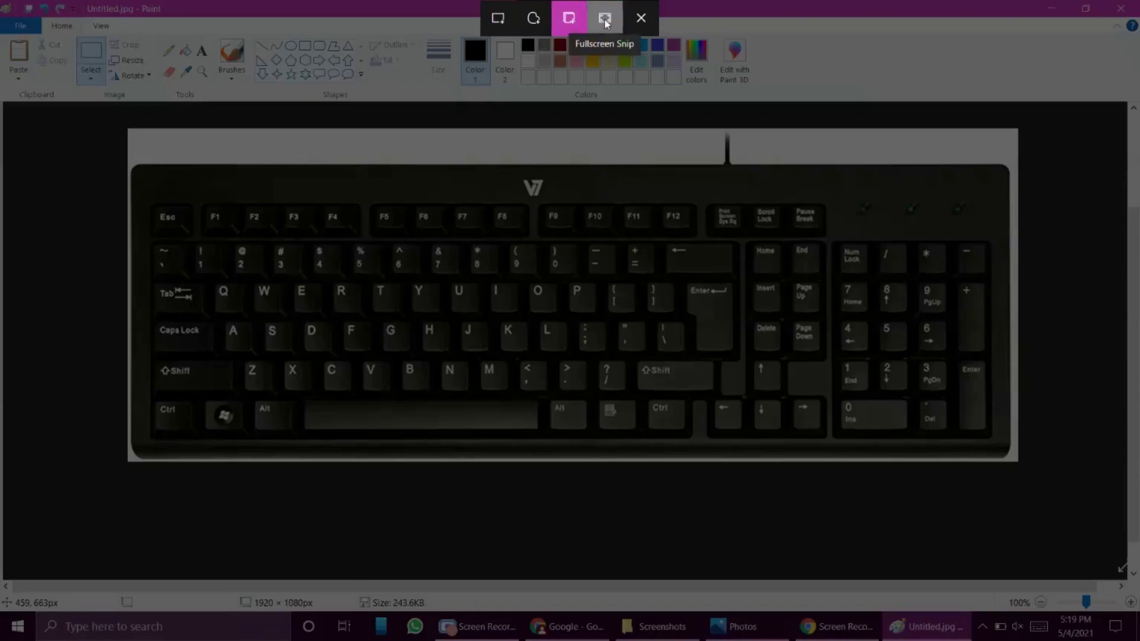
pyautogui.click(498, 21)
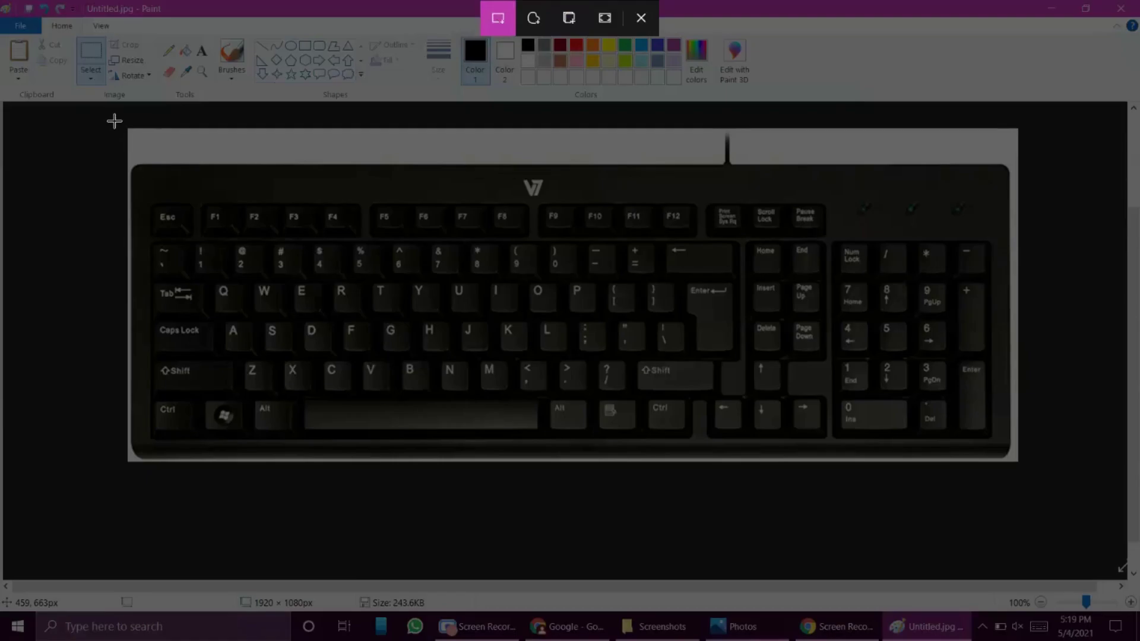
pyautogui.moveTo(114, 121)
pyautogui.mouseDown()
pyautogui.moveTo(1027, 400)
pyautogui.moveTo(1024, 465)
pyautogui.mouseUp()
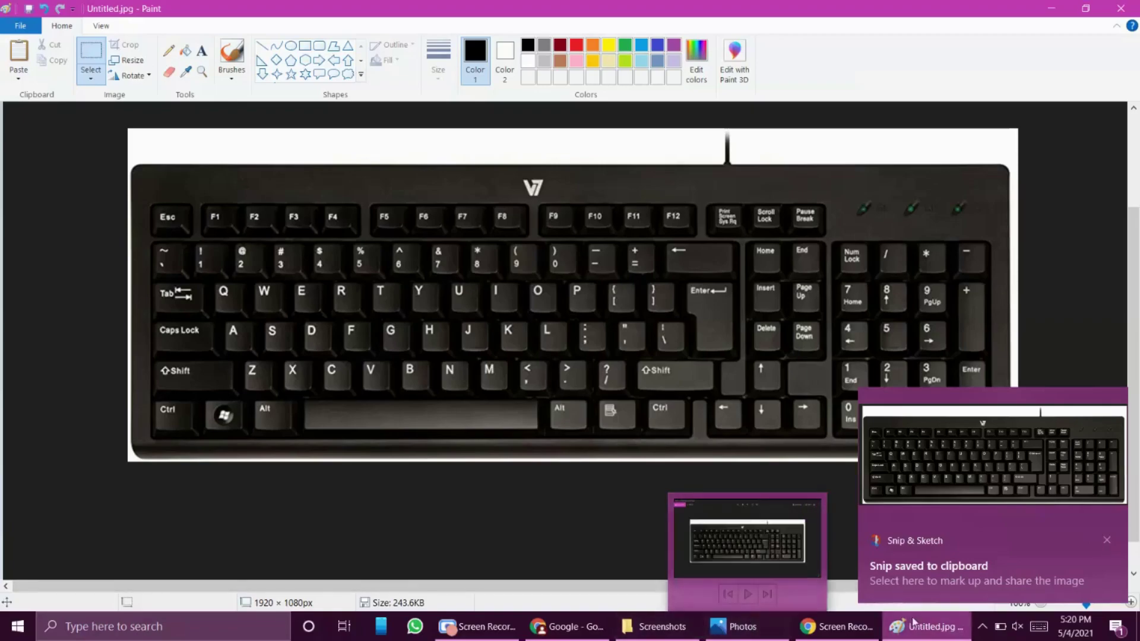
# Paste the keyboard snip into a new blank picture and undo the paste.
pyautogui.click(11, 30)
pyautogui.click(62, 53)
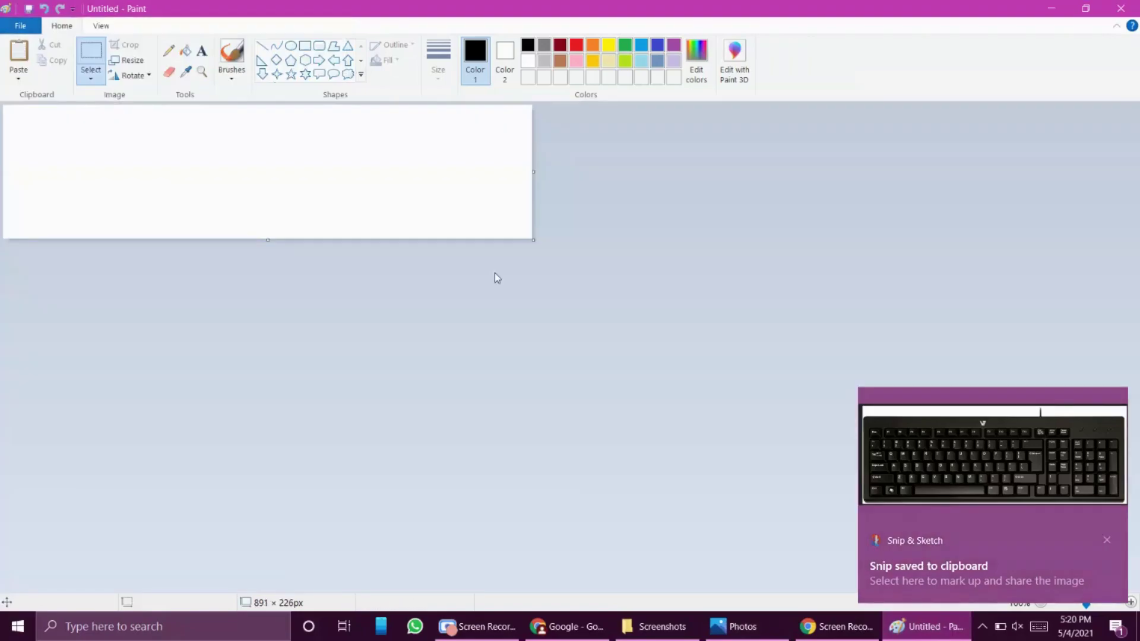
pyautogui.hotkey('ctrl', 'v')
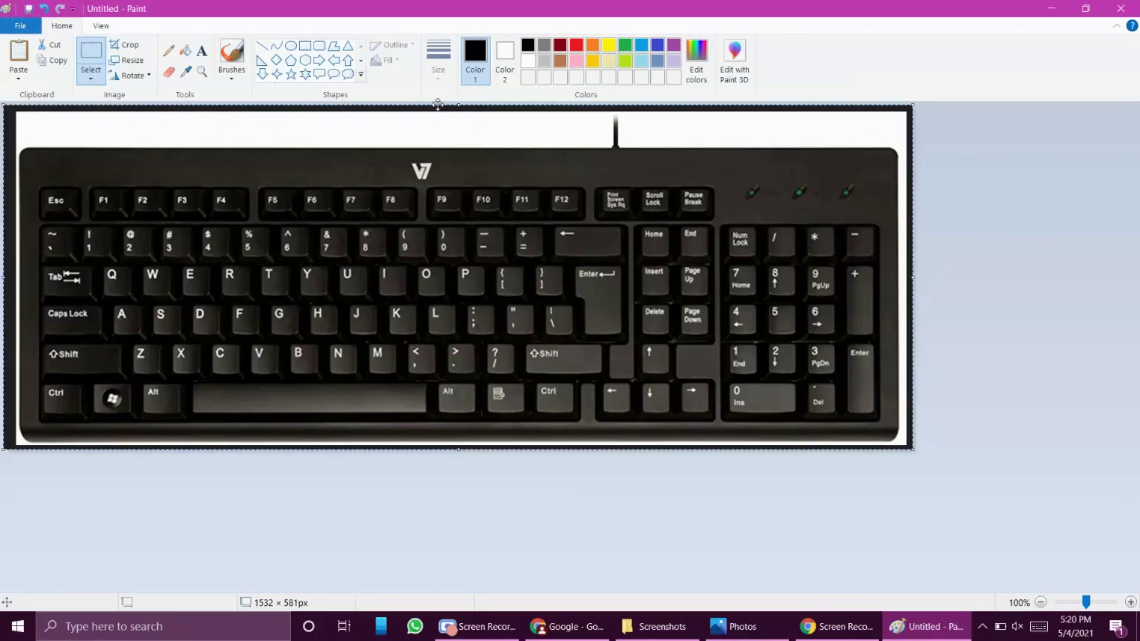
pyautogui.click(44, 8)
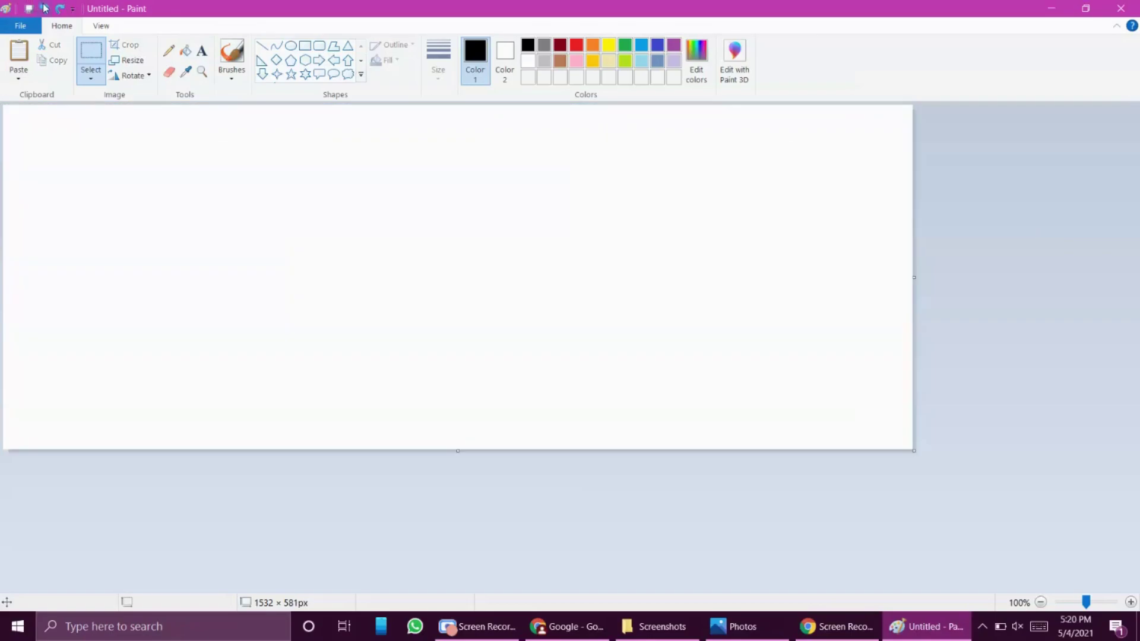
pyautogui.click(853, 635)
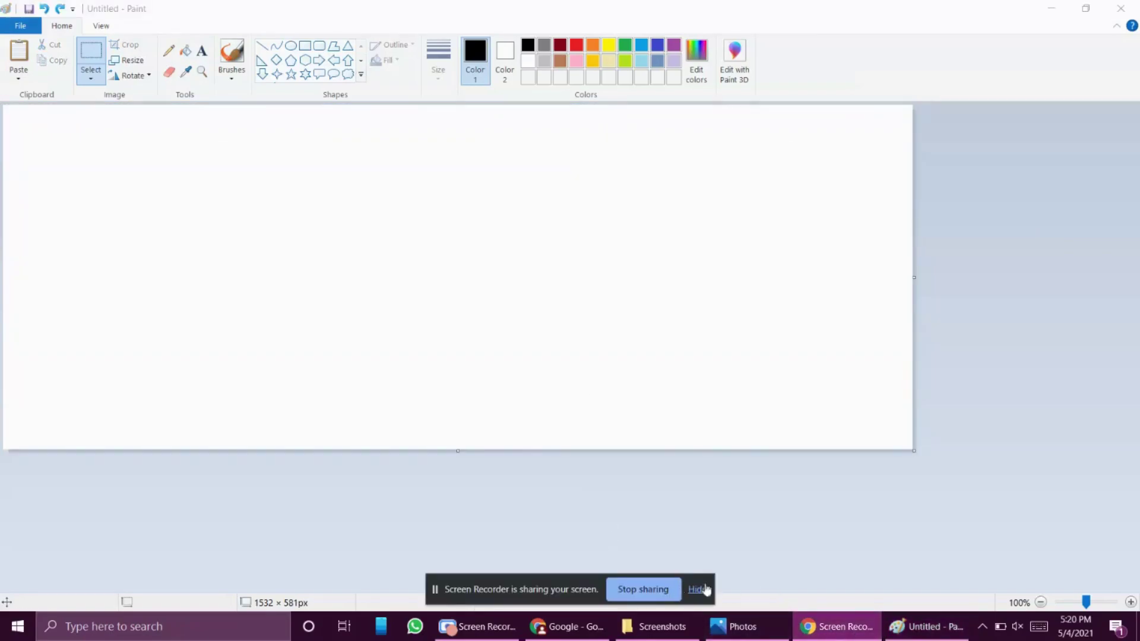
# Switch back to the keyboard photo, take a freeform snip around the keyboard's Esc-key corner, and dismiss the snip notification.
pyautogui.click(698, 590)
pyautogui.click(914, 634)
pyautogui.click(914, 634)
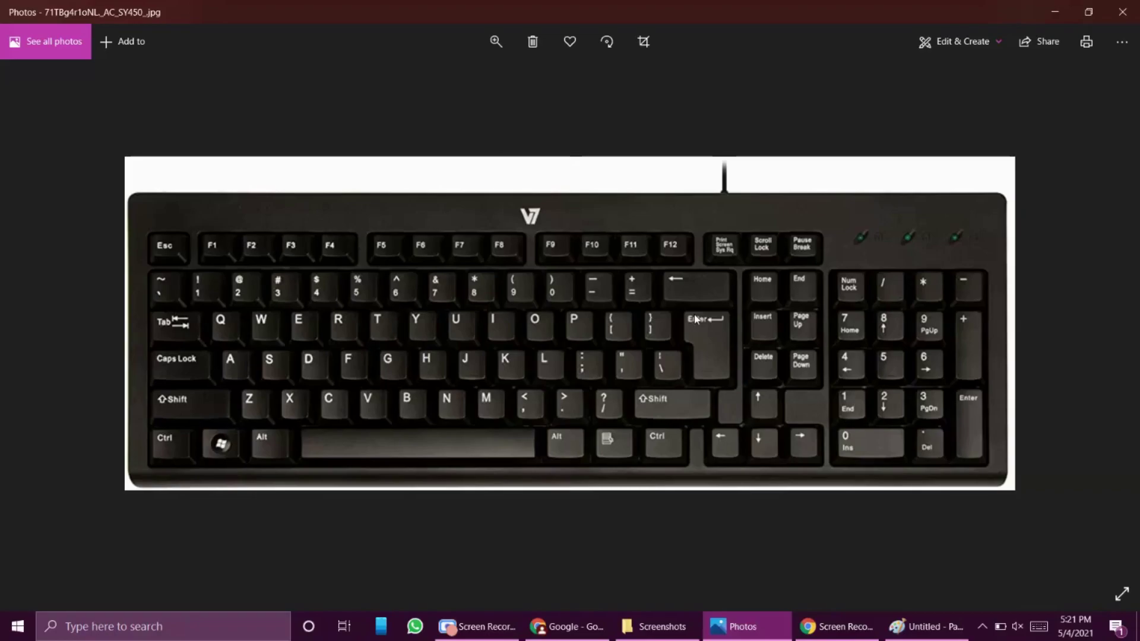
pyautogui.press('super+shift+s')
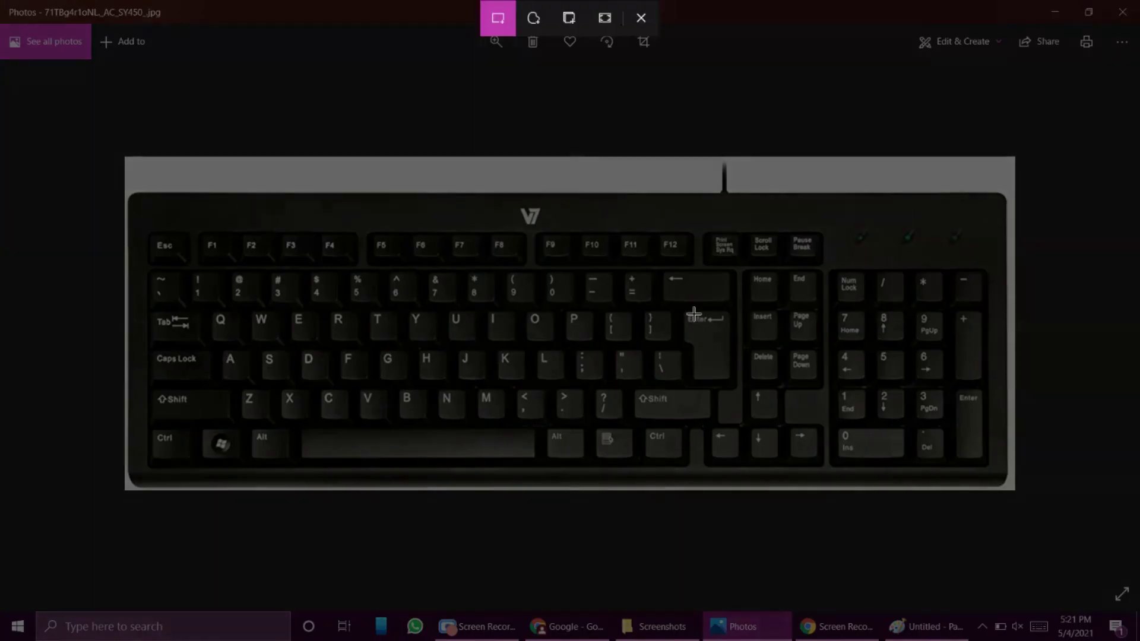
pyautogui.click(538, 19)
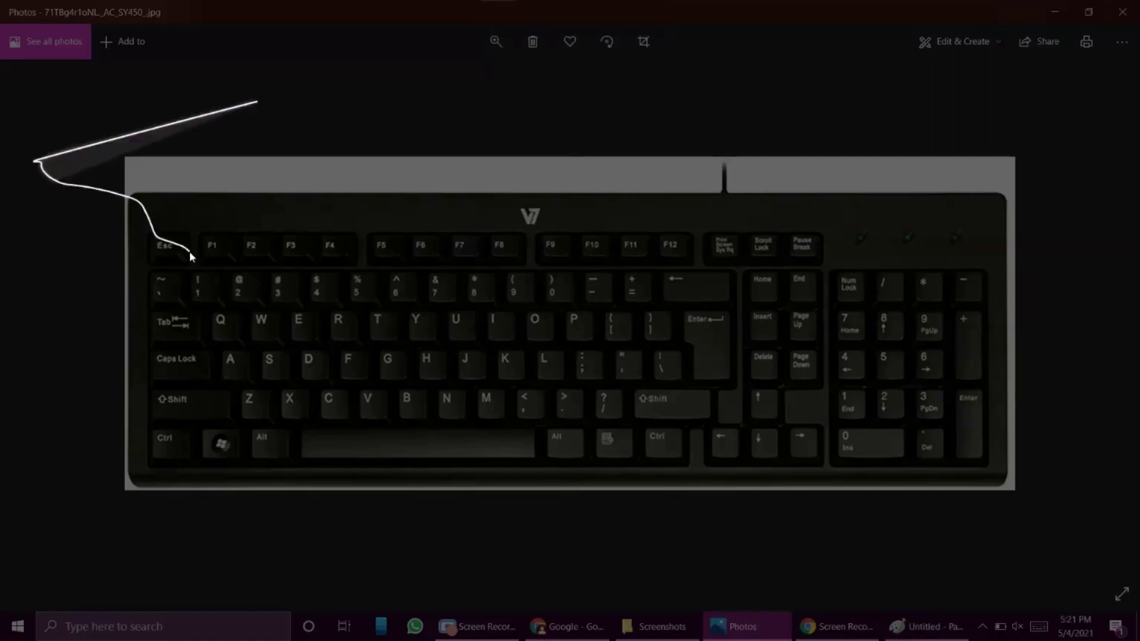
pyautogui.moveTo(190, 251); pyautogui.dragTo(255, 235)
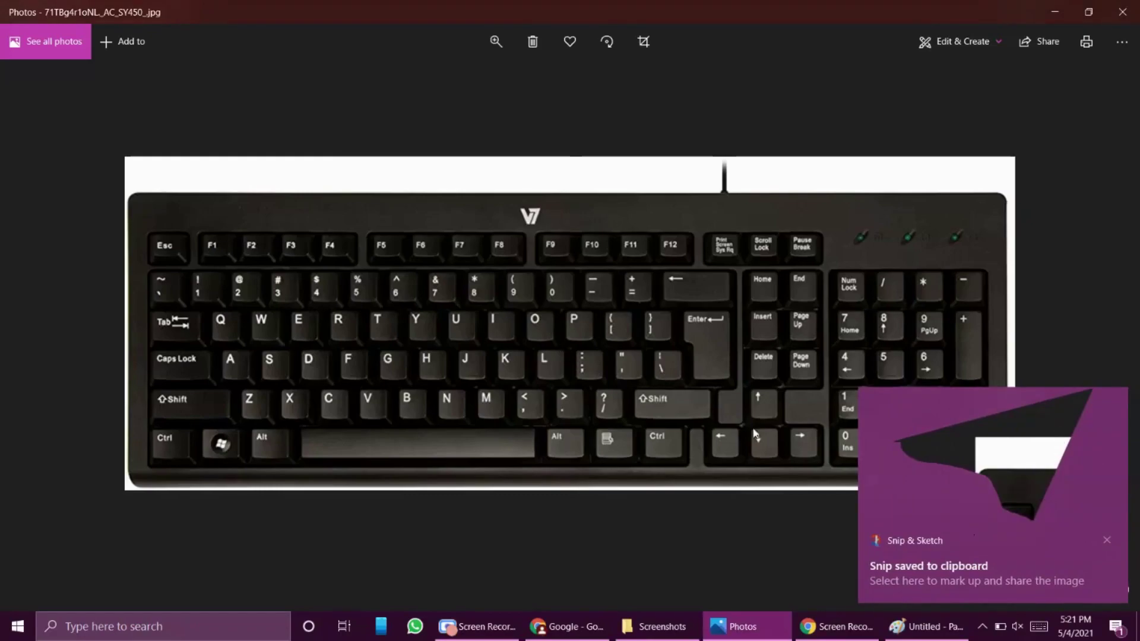
pyautogui.click(1107, 539)
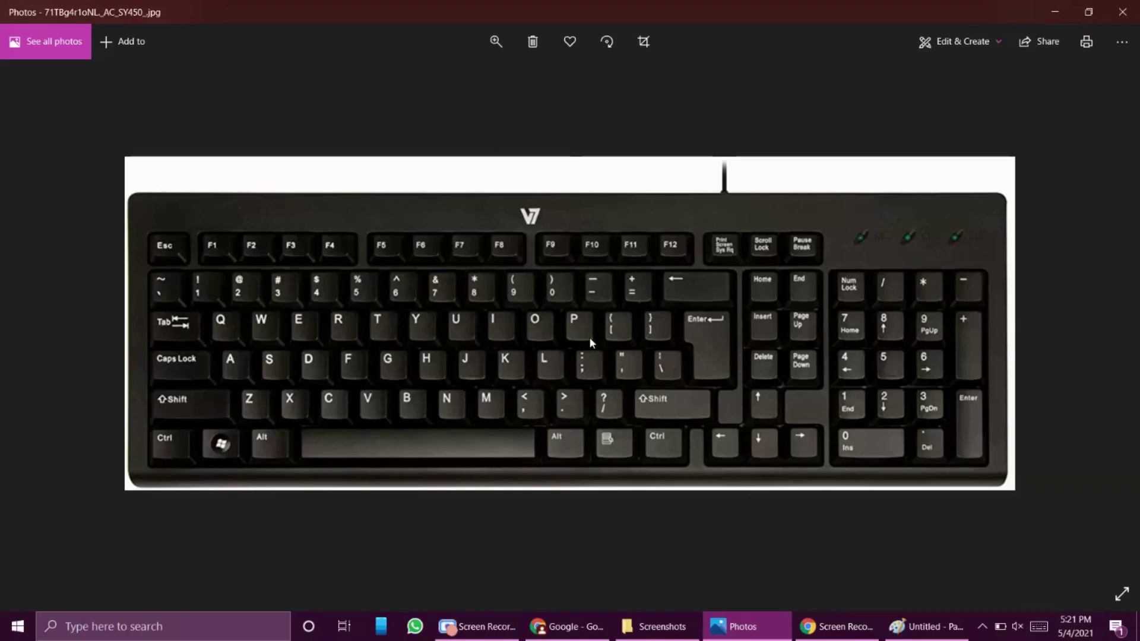
# Take a window snip of the Photos window showing the keyboard and open the capture in Snip & Sketch.
pyautogui.press('super+shift+s')
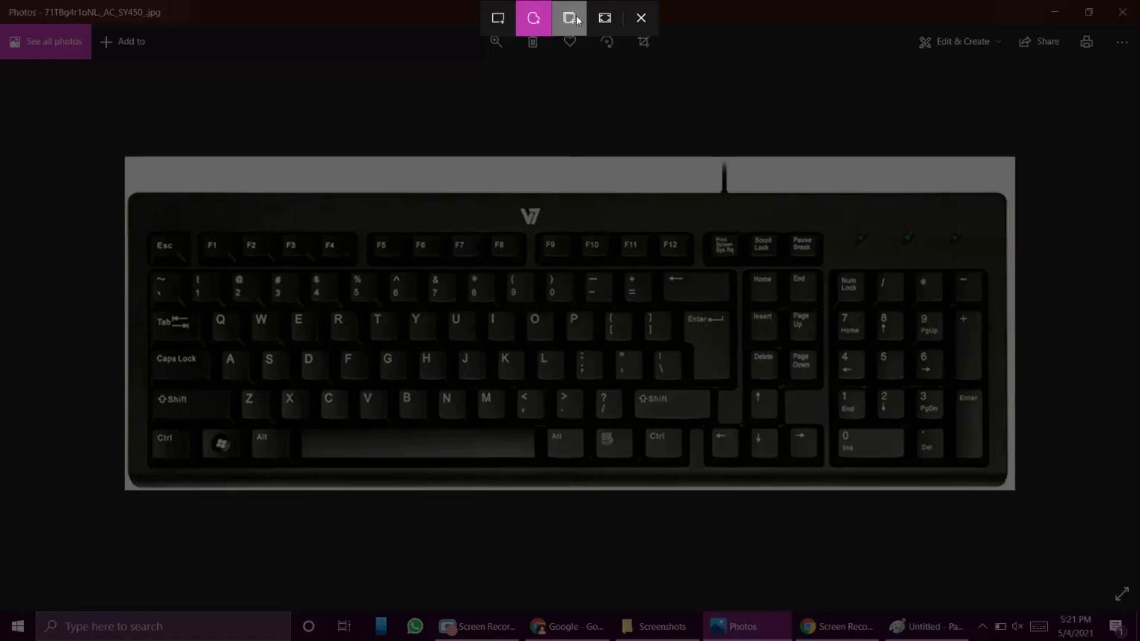
pyautogui.click(570, 17)
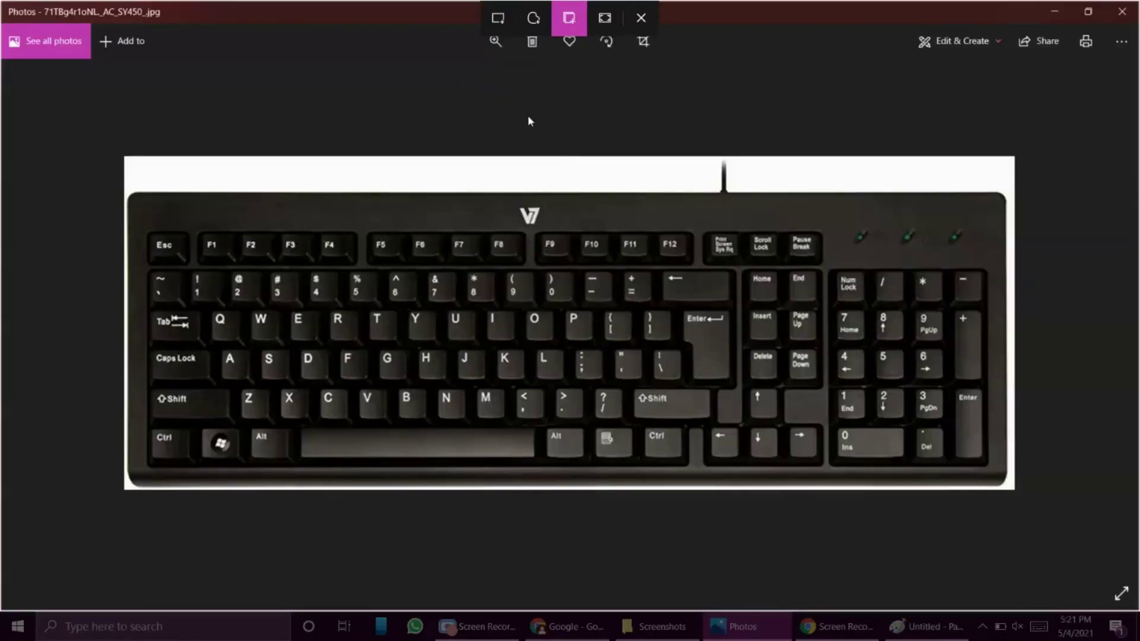
pyautogui.click(210, 140)
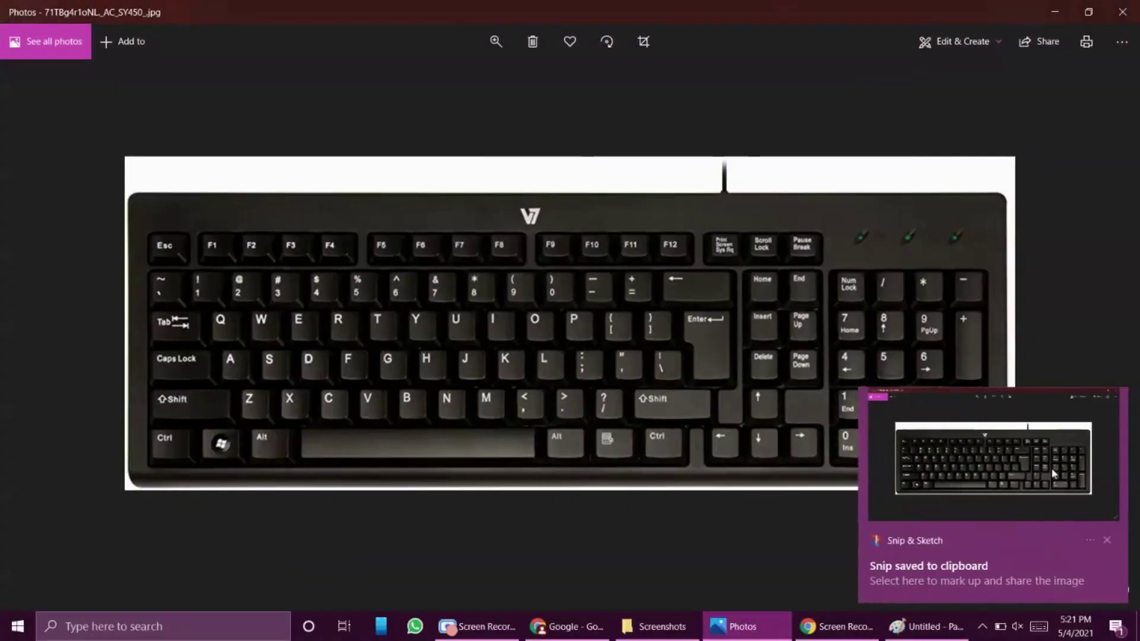
pyautogui.click(1030, 486)
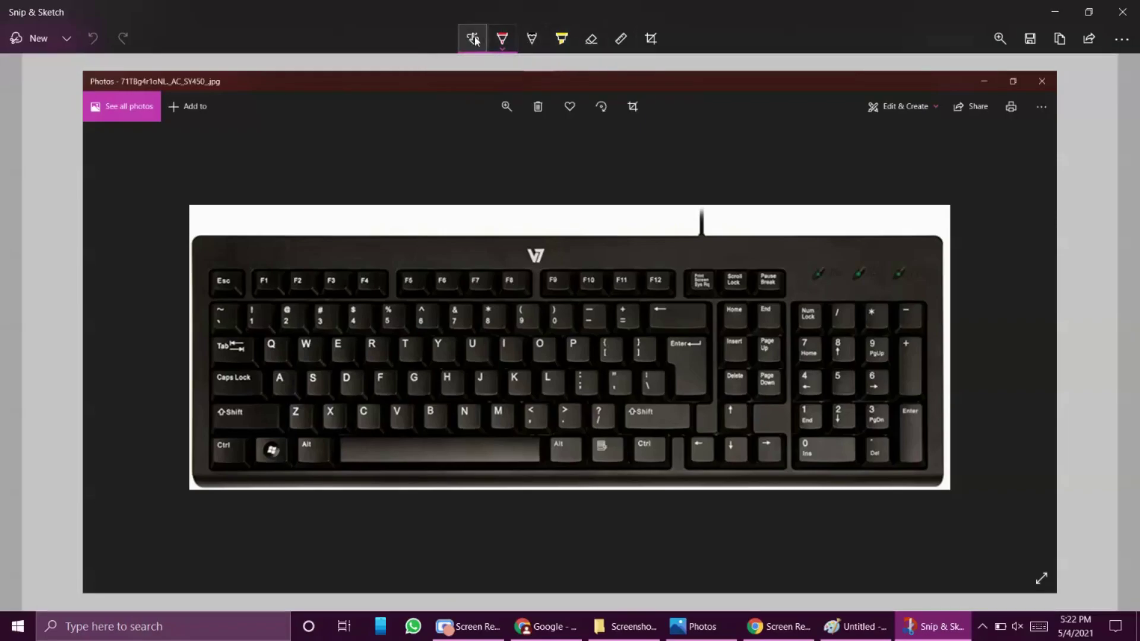
# Draw a curved and a straight red ballpoint pen stroke above the keyboard, and increase the pen's size.
pyautogui.moveTo(434, 141)
pyautogui.mouseDown()
pyautogui.moveTo(558, 179)
pyautogui.moveTo(568, 196)
pyautogui.moveTo(704, 188)
pyautogui.mouseUp()
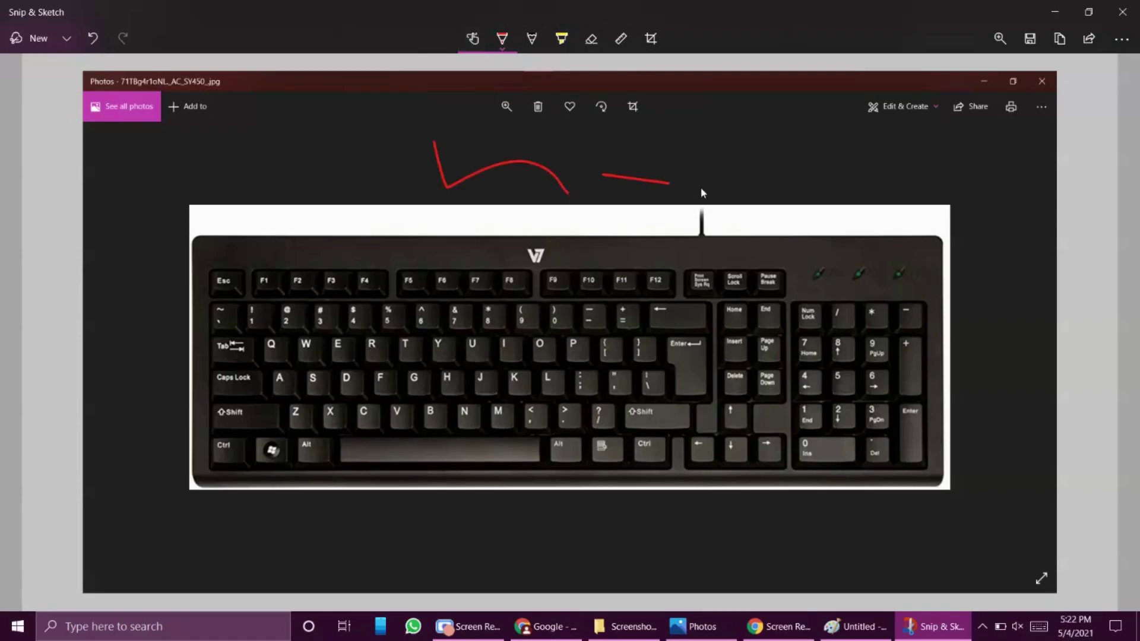
pyautogui.click(503, 41)
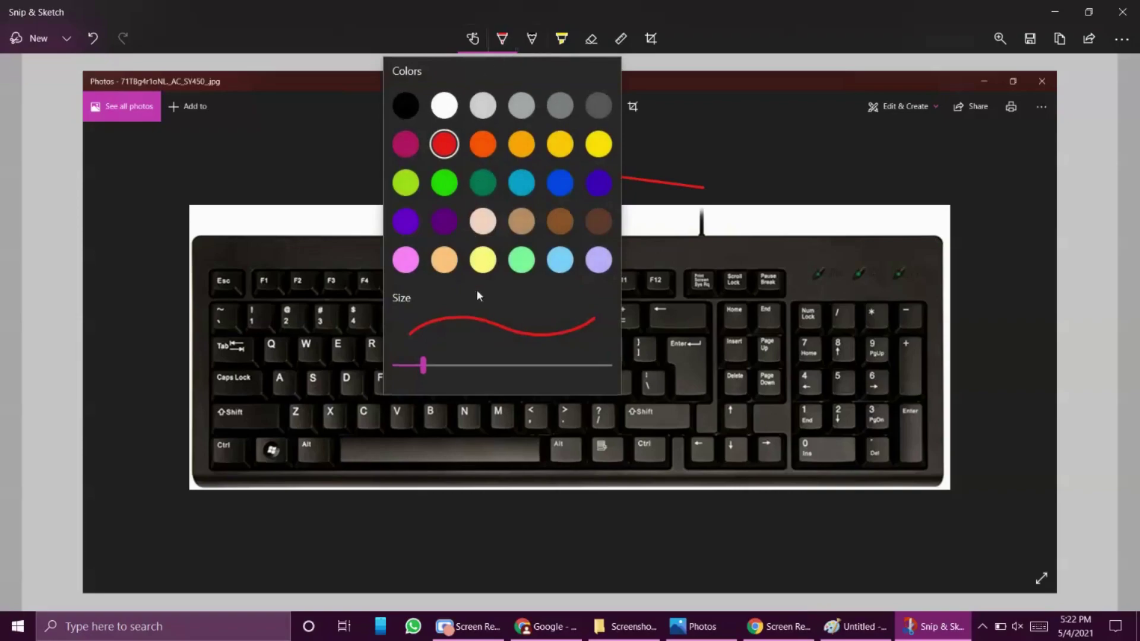
pyautogui.moveTo(424, 366); pyautogui.dragTo(606, 368)
# Draw three pencil strokes, one on the dark area above the keyboard and two along the white strip.
pyautogui.click(532, 38)
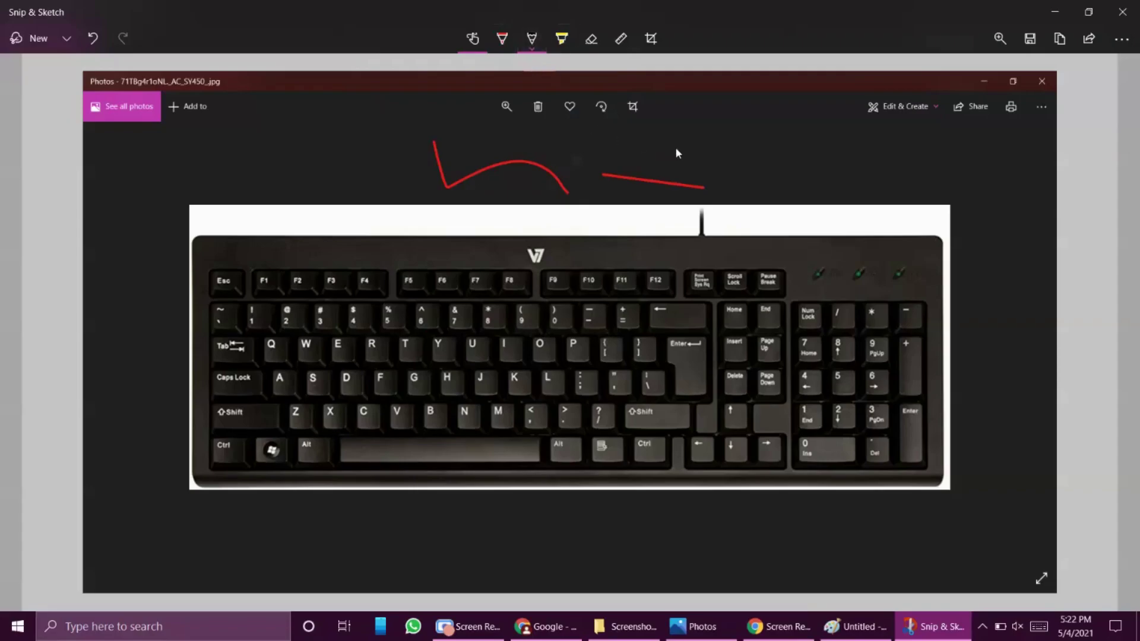
pyautogui.moveTo(814, 176); pyautogui.dragTo(679, 148)
pyautogui.moveTo(647, 220); pyautogui.dragTo(864, 222)
pyautogui.moveTo(296, 213); pyautogui.dragTo(631, 220)
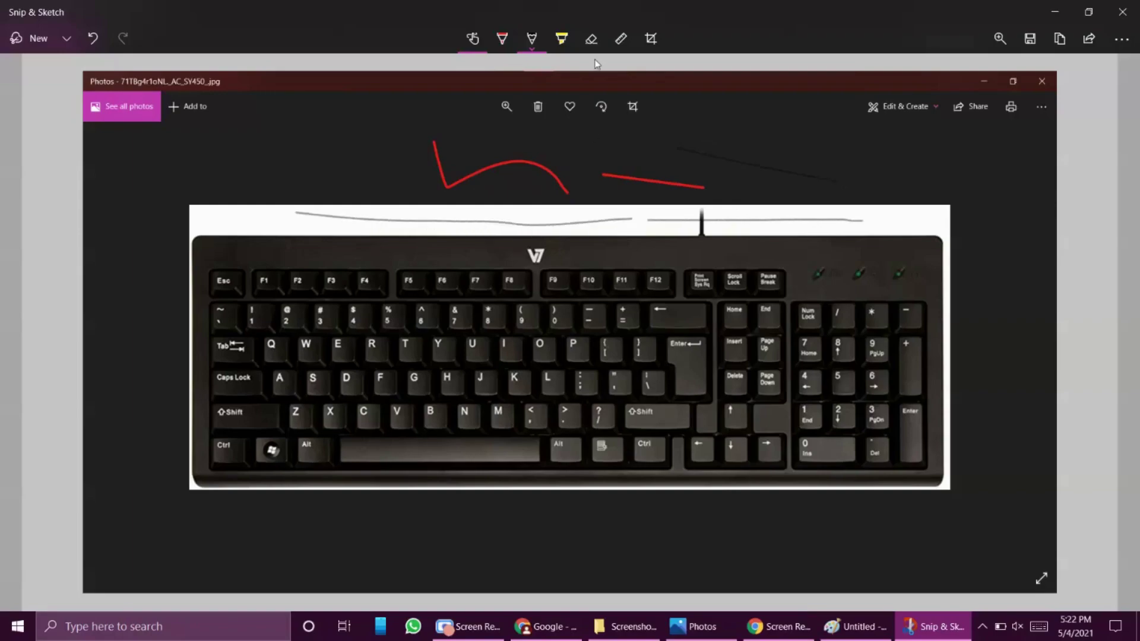
# Try selecting the highlighter, and erase the curved red stroke and the longer pencil stroke on the white strip.
pyautogui.click(564, 40)
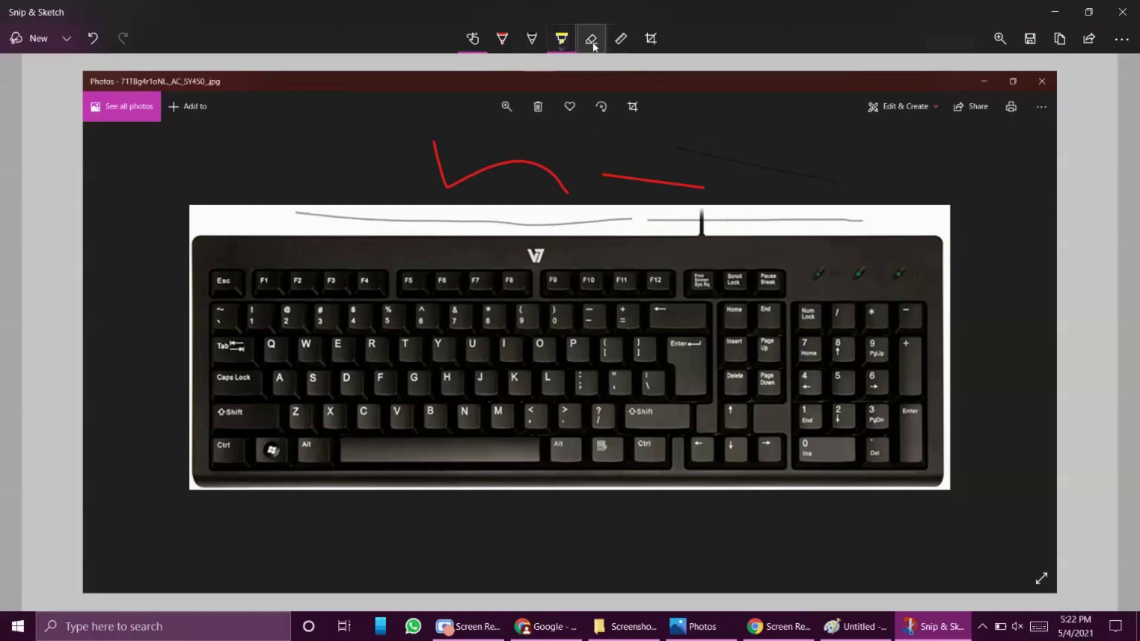
pyautogui.click(592, 43)
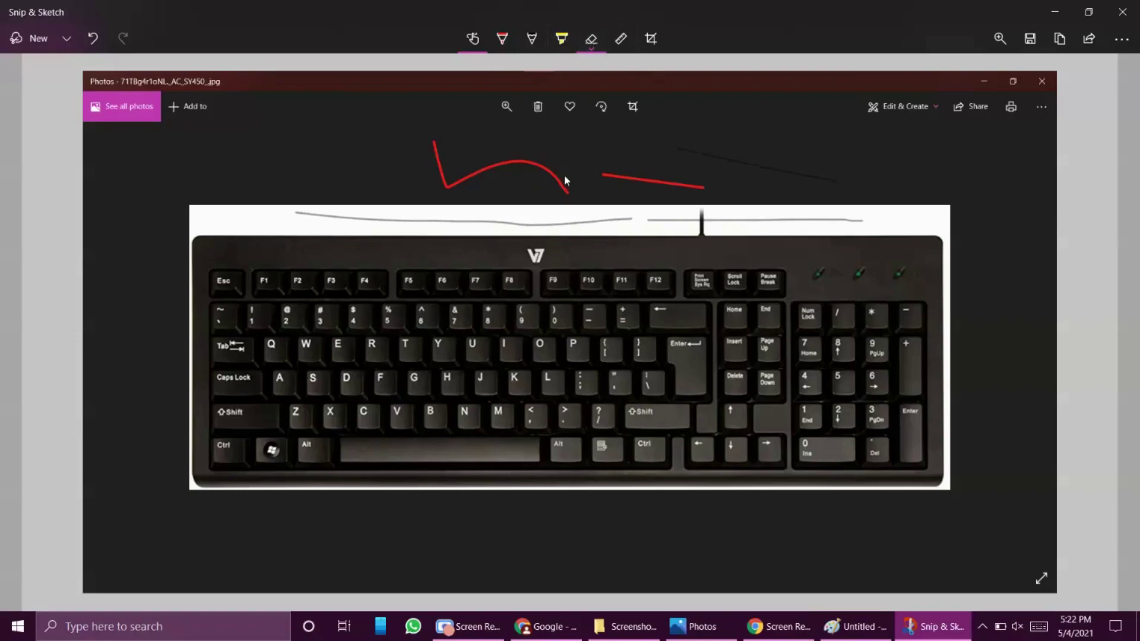
pyautogui.moveTo(567, 179)
pyautogui.mouseDown()
pyautogui.moveTo(500, 162)
pyautogui.moveTo(438, 236)
pyautogui.mouseUp()
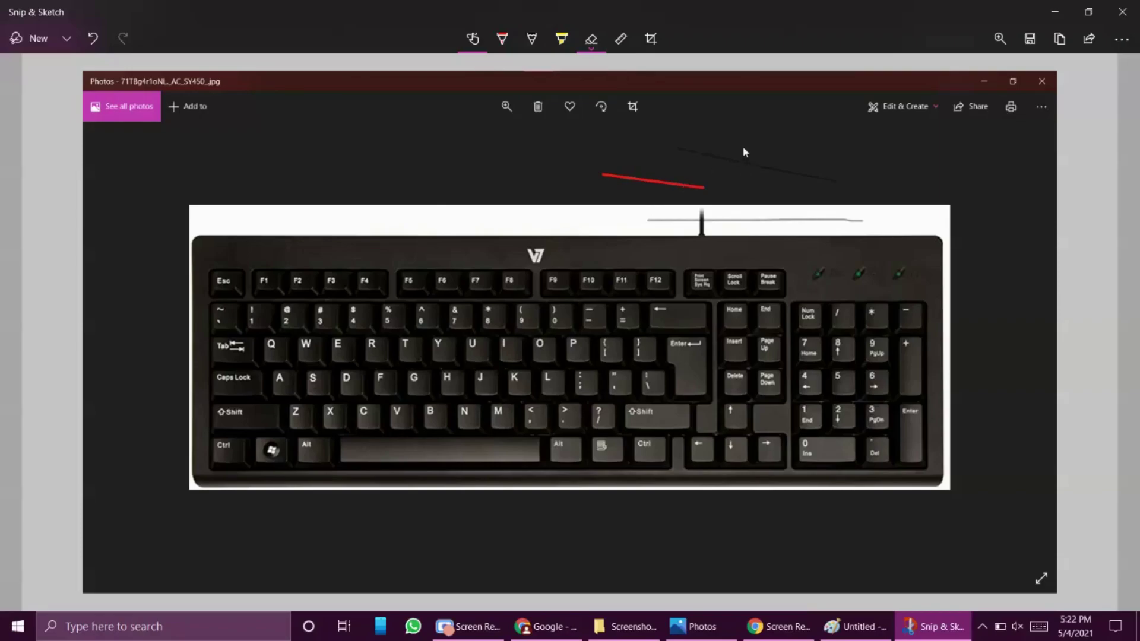
# Lay the ruler across the function-key row, replace it with the protractor, and move that over the keyboard's logo.
pyautogui.click(621, 40)
pyautogui.moveTo(380, 374); pyautogui.dragTo(469, 276)
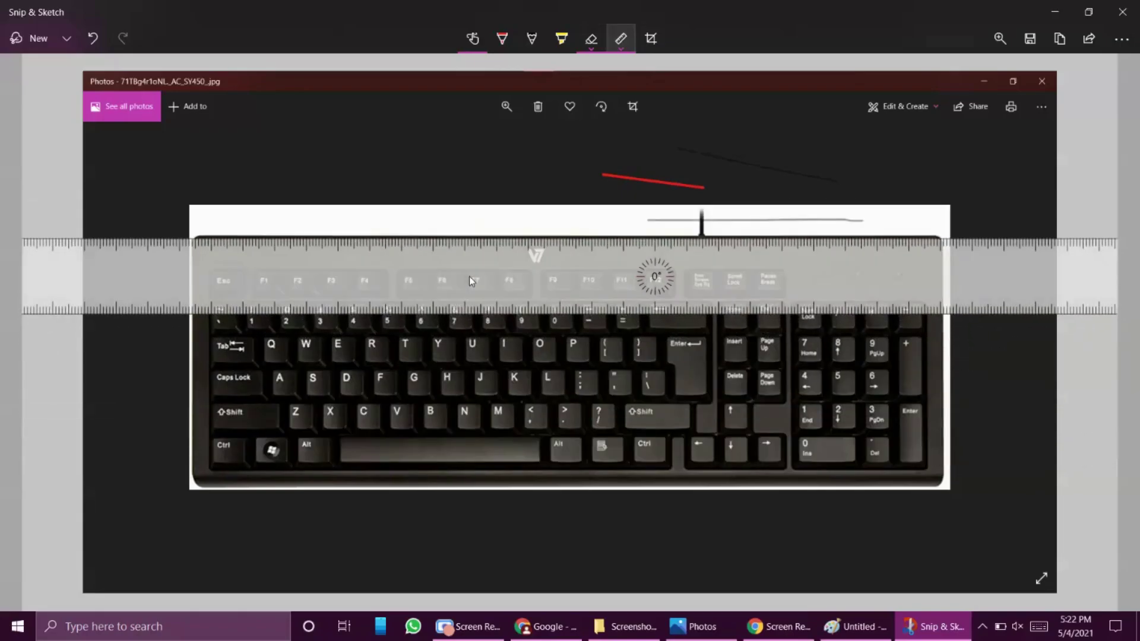
pyautogui.click(621, 41)
pyautogui.click(621, 119)
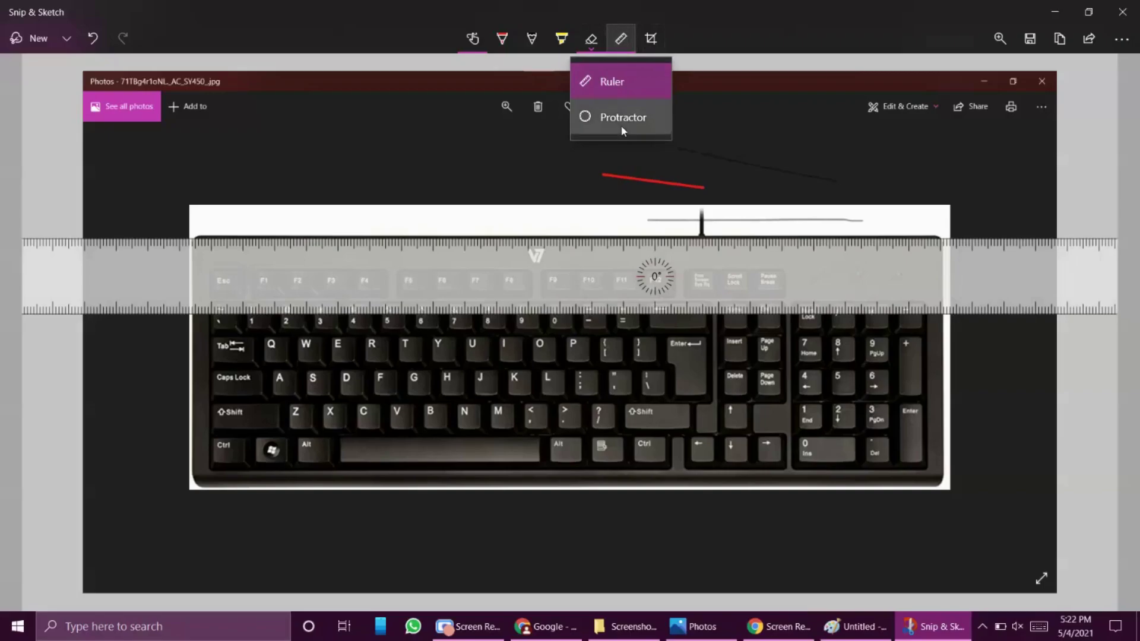
pyautogui.moveTo(557, 309); pyautogui.dragTo(540, 229)
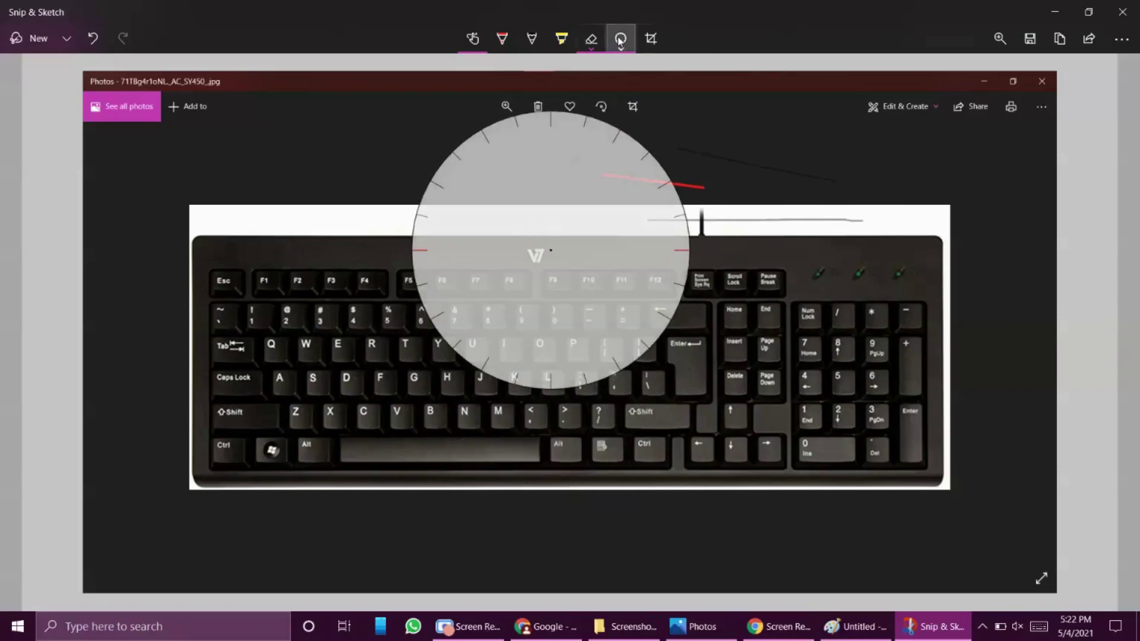
# Switch the measuring tool back to the ruler and place it horizontally below the keyboard.
pyautogui.click(620, 47)
pyautogui.click(613, 84)
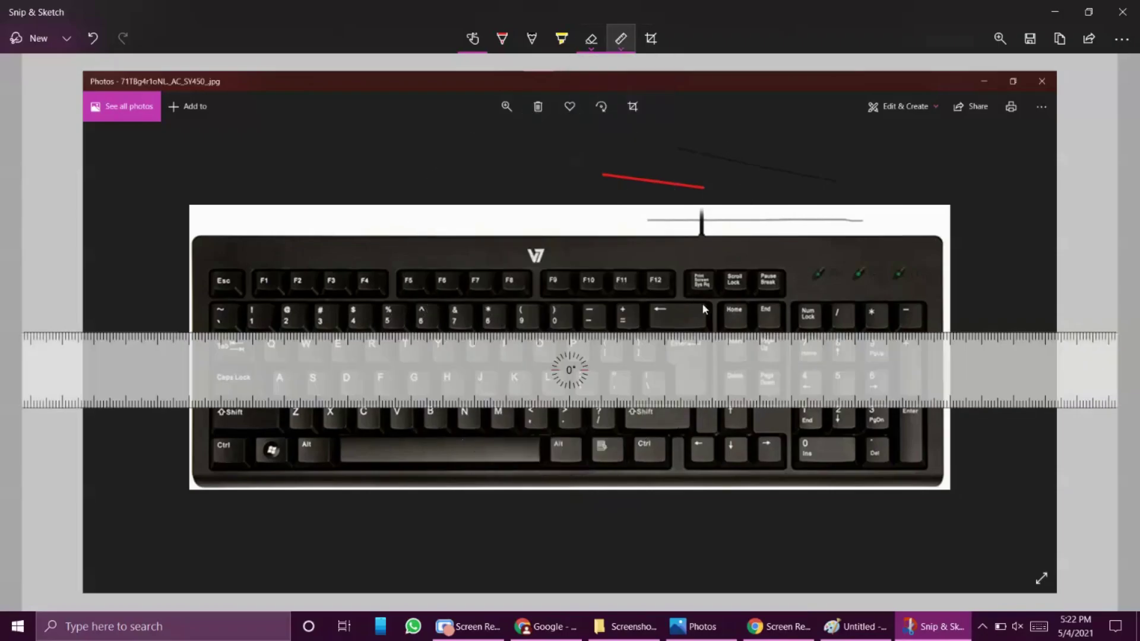
pyautogui.moveTo(700, 357); pyautogui.dragTo(622, 541)
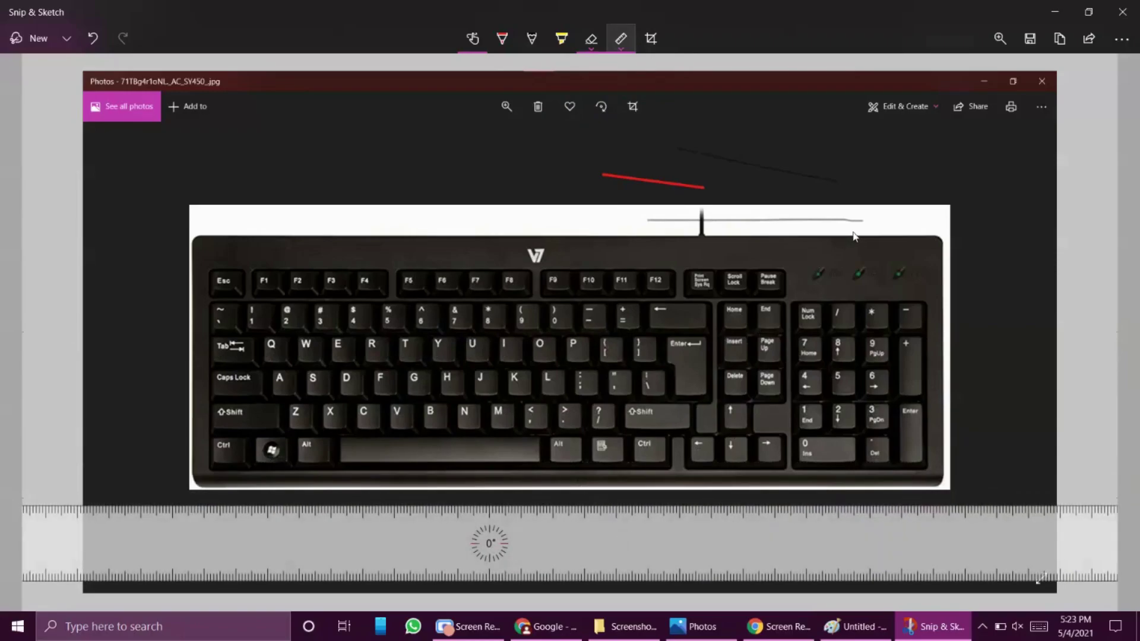
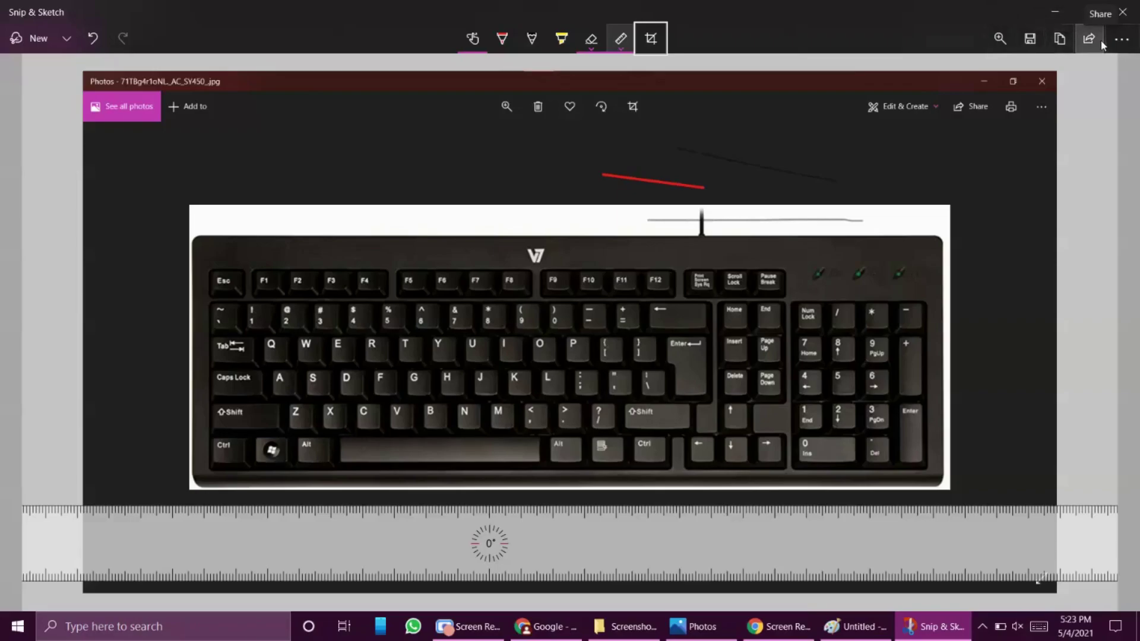
# Take a window snip of the taskbar with a 3-second delay, move the ruler below the captured strip, and return to the keyboard photo.
pyautogui.click(69, 43)
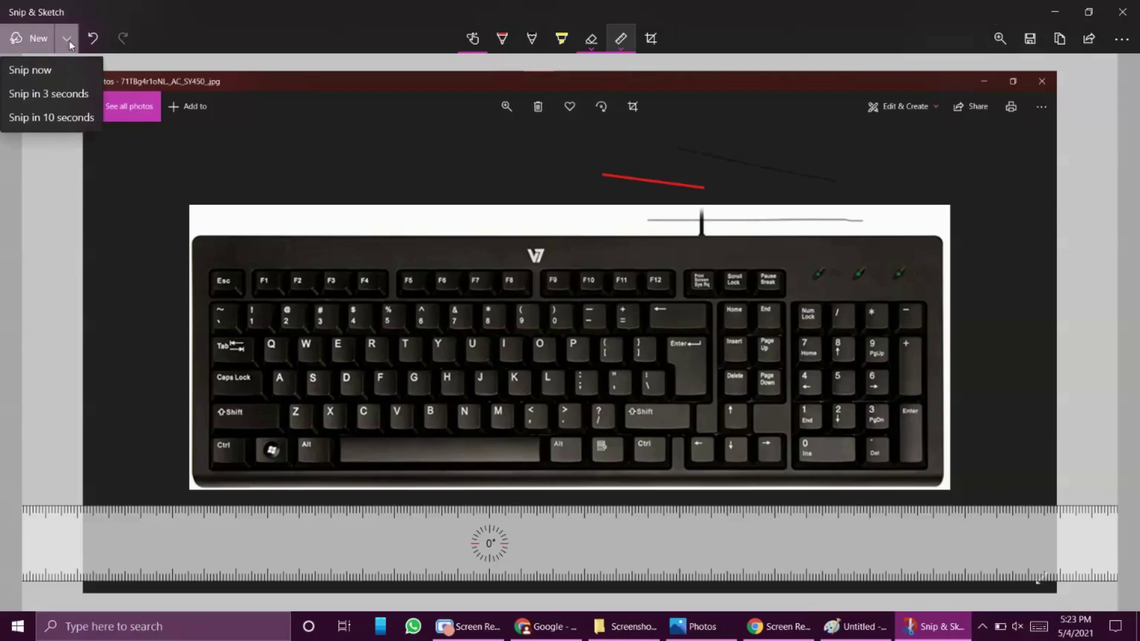
pyautogui.click(55, 97)
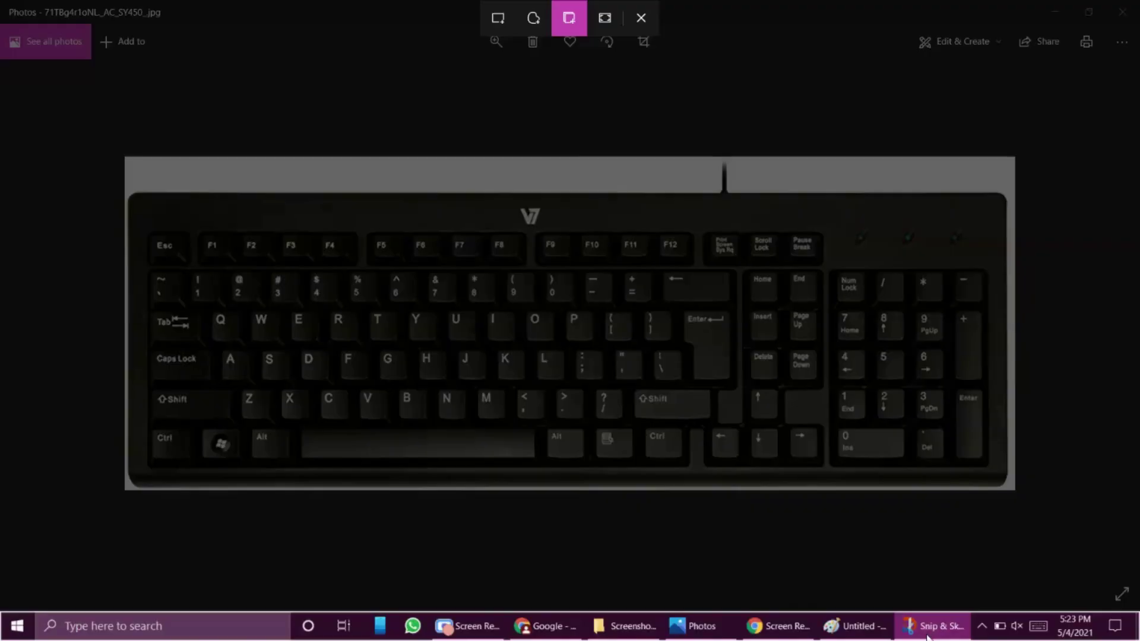
pyautogui.click(927, 637)
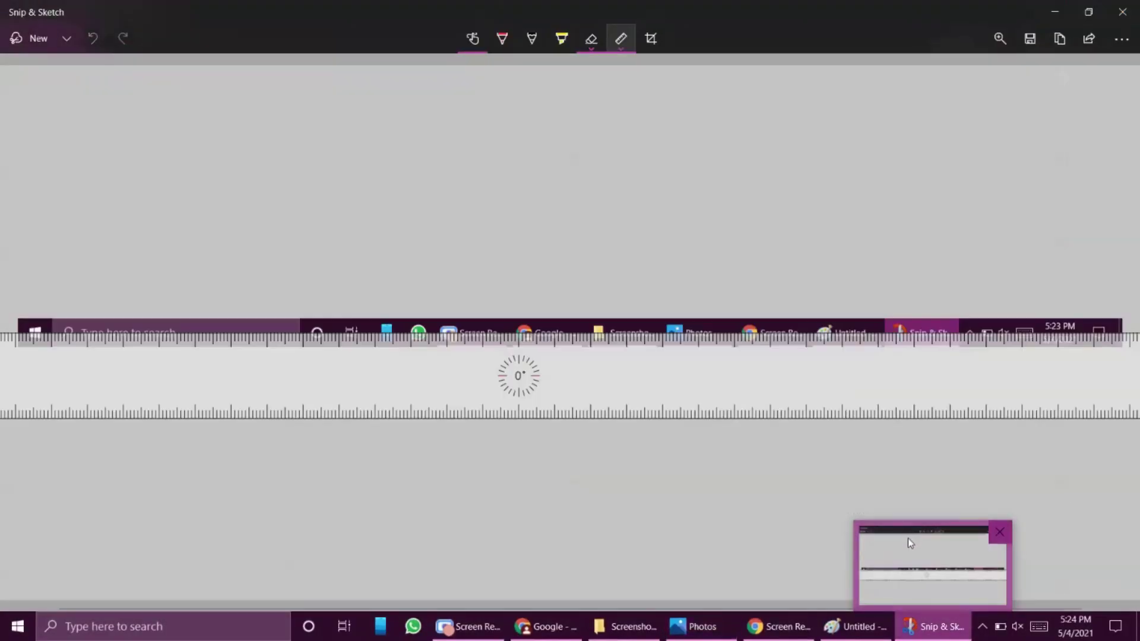
pyautogui.click(922, 558)
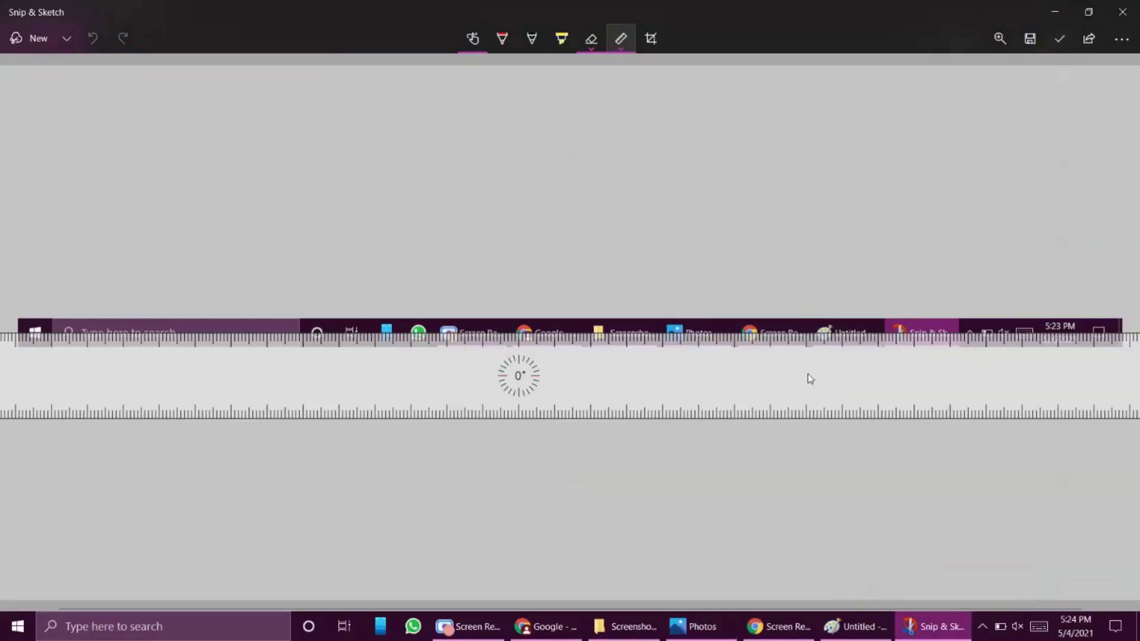
pyautogui.moveTo(811, 378); pyautogui.dragTo(819, 443)
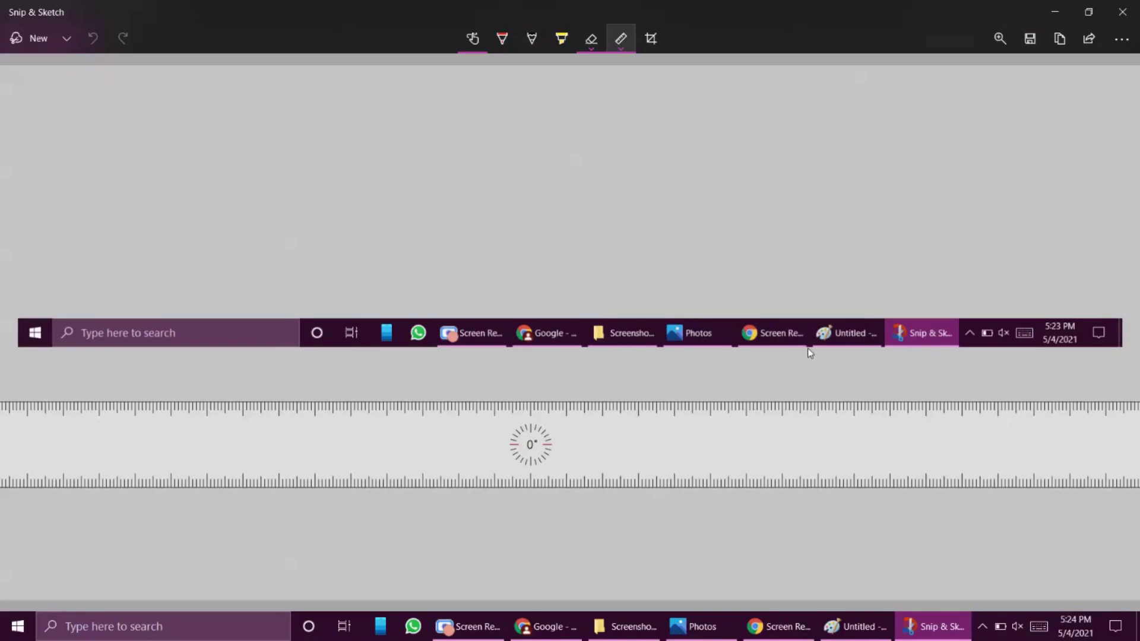
pyautogui.click(914, 626)
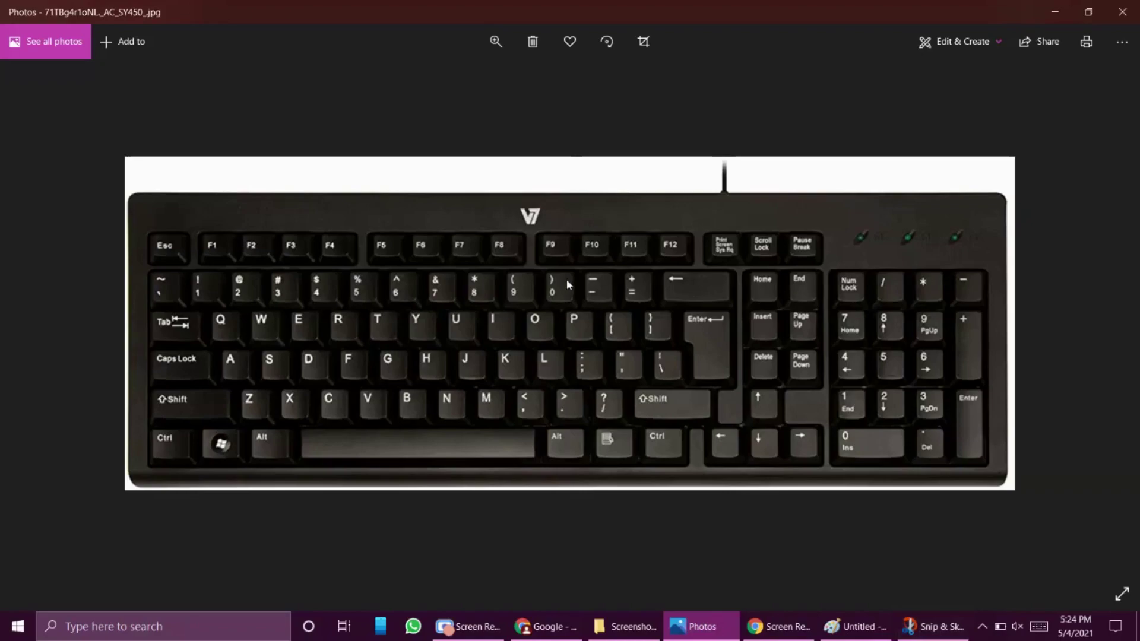